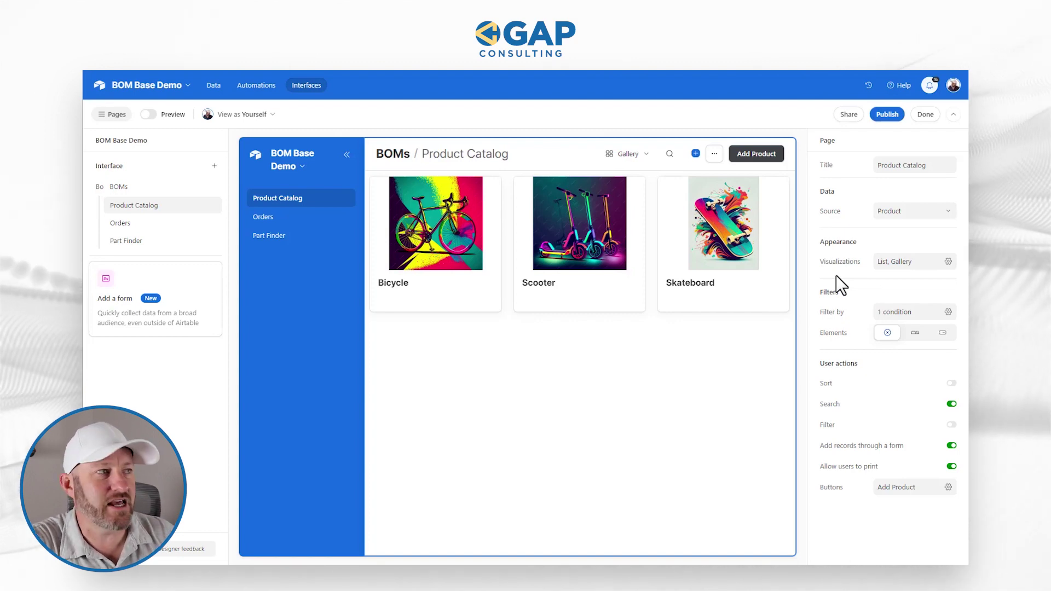
Read the "Elevating the app building experience" article through its section on building in a more familiar interface
mouse_move(169, 249)
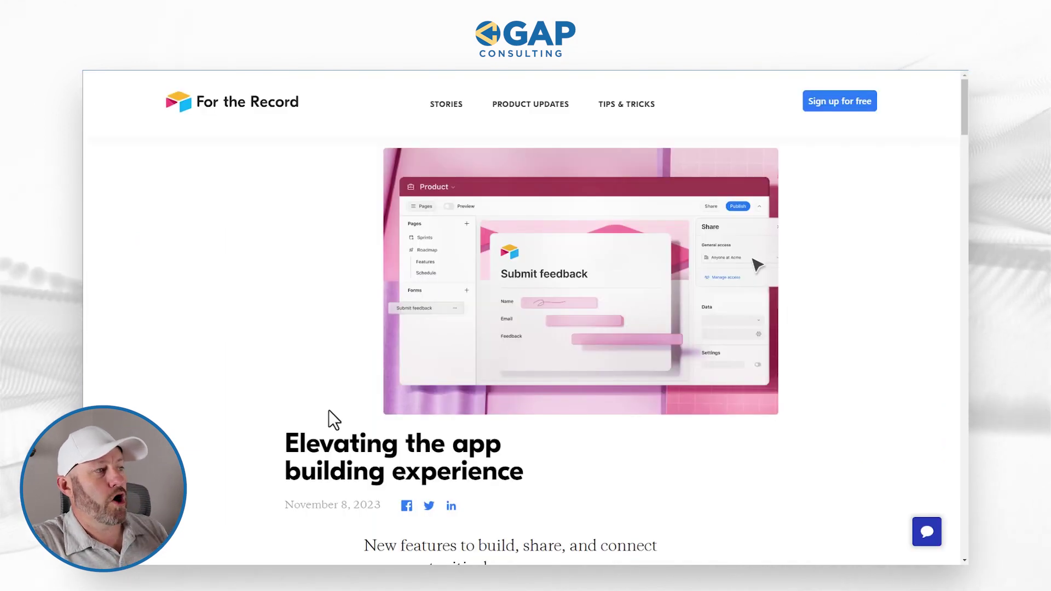
scroll(290, 389, "down", 4)
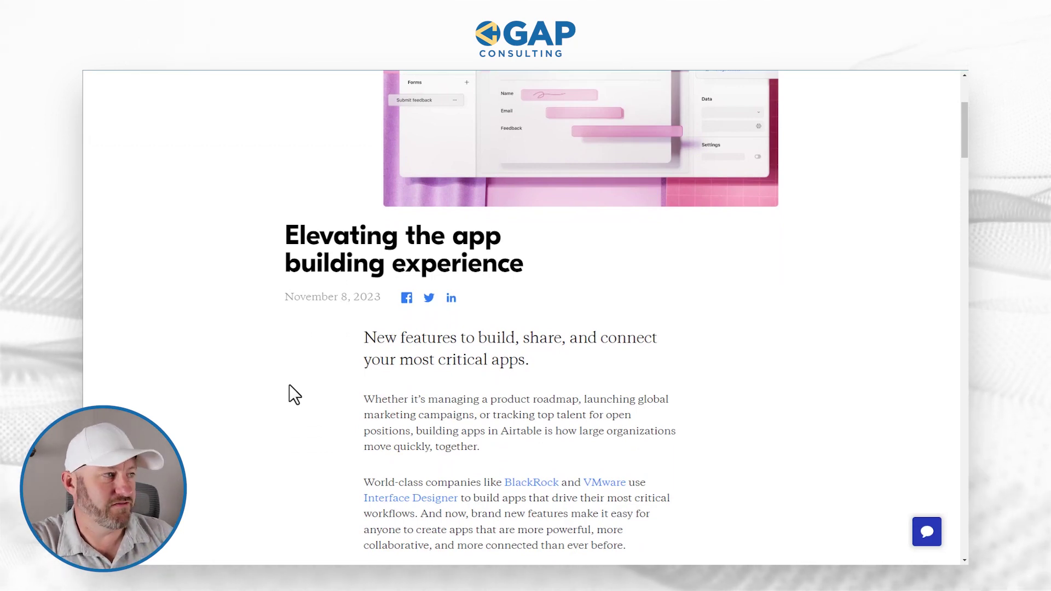
scroll(290, 390, "down", 1)
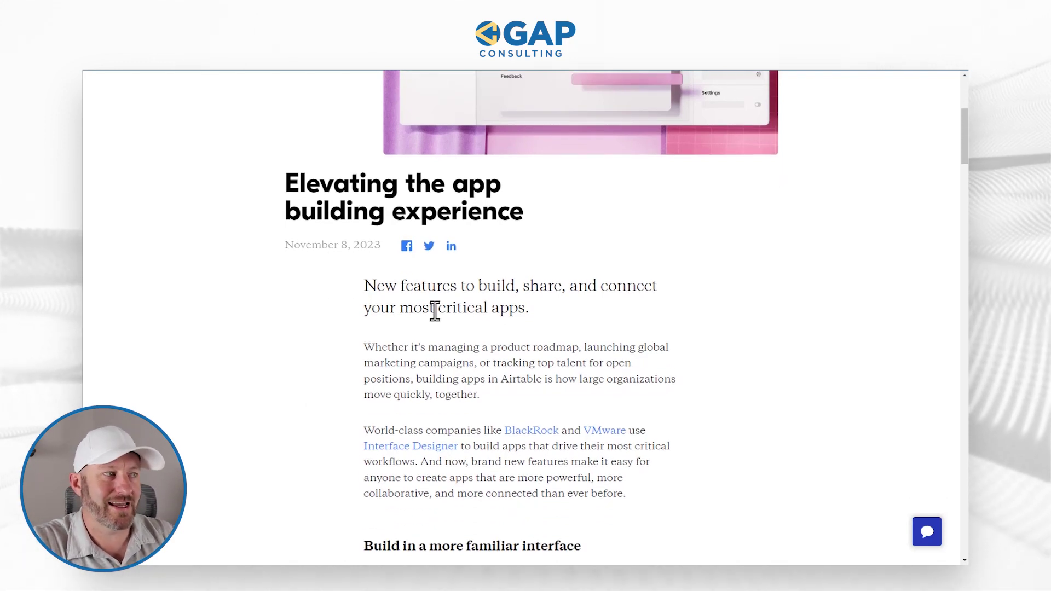
scroll(582, 323, "down", 3)
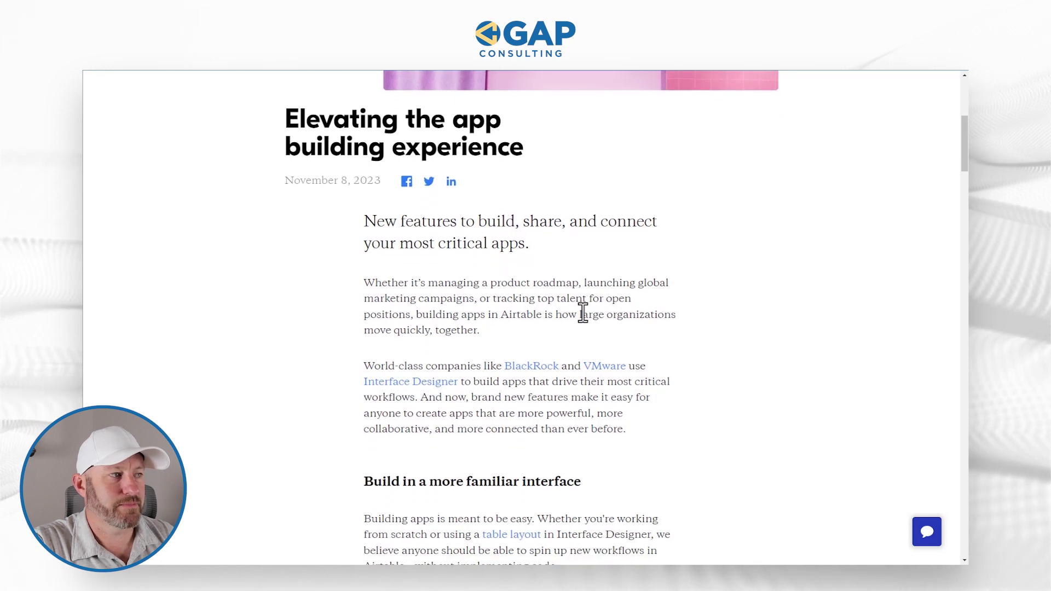
scroll(583, 314, "down", 3)
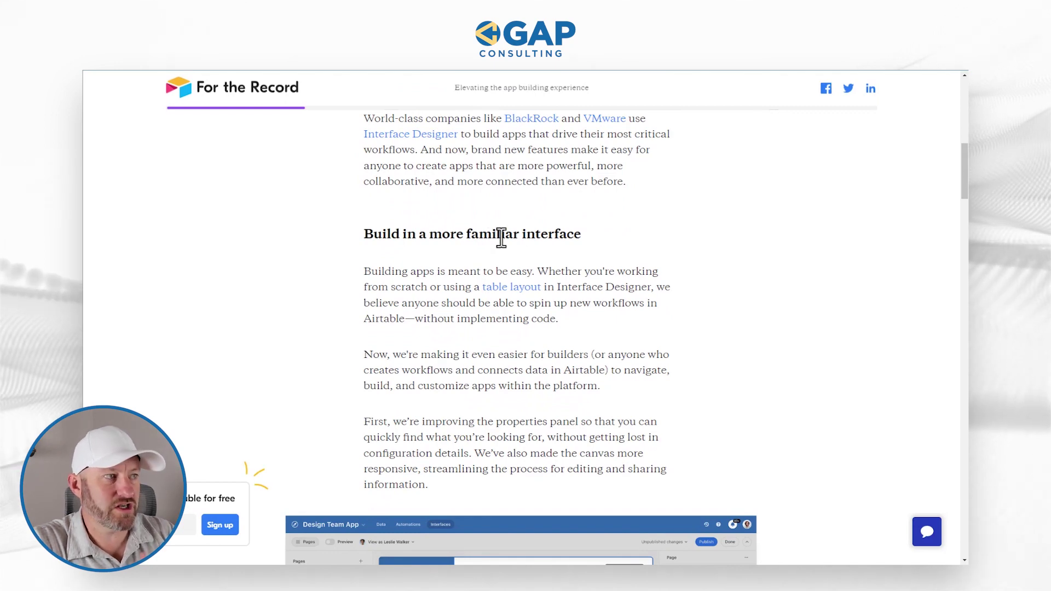
scroll(435, 262, "down", 1)
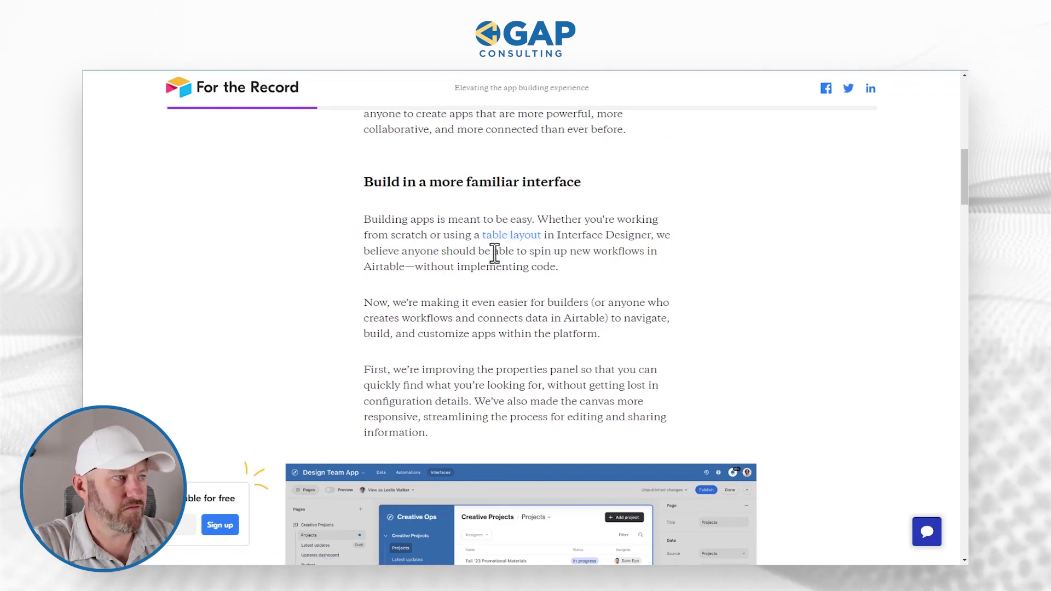
scroll(495, 257, "down", 2)
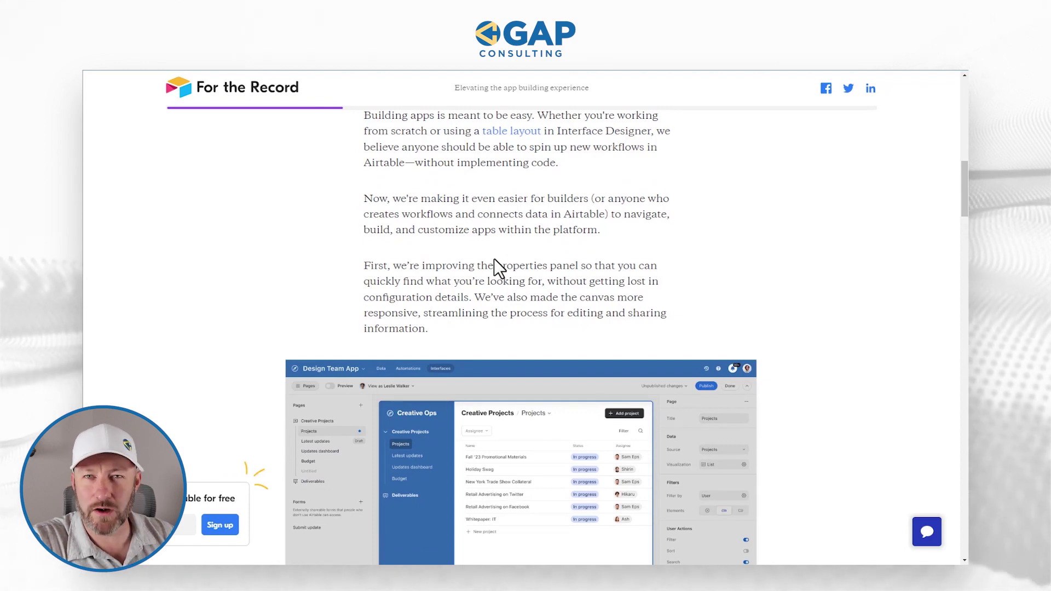
scroll(495, 259, "down", 2)
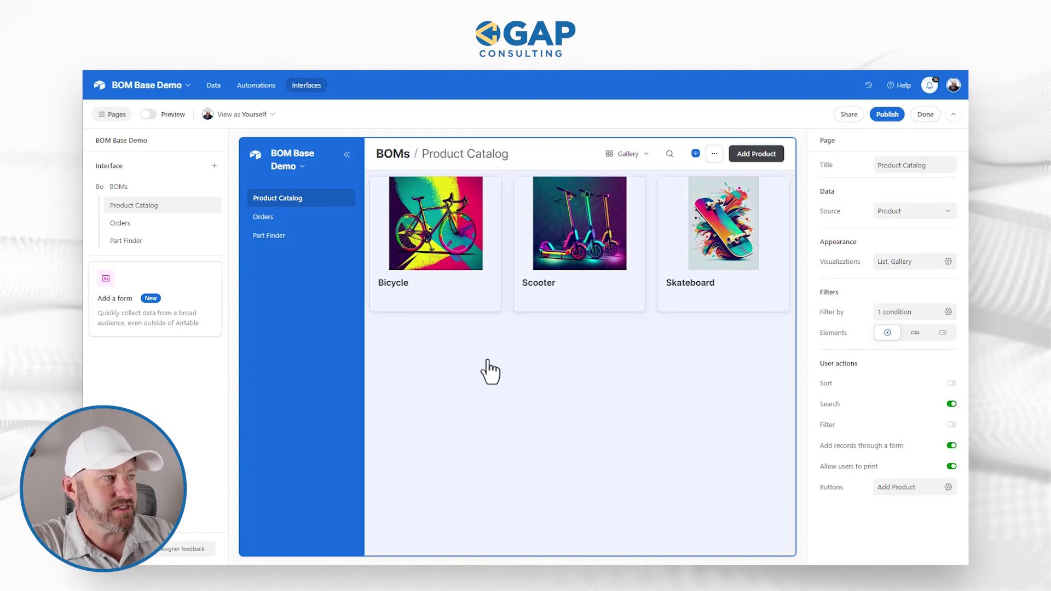
Compare the Product Catalog gallery's properties with the page-level properties in the interface editor
left_click(505, 403)
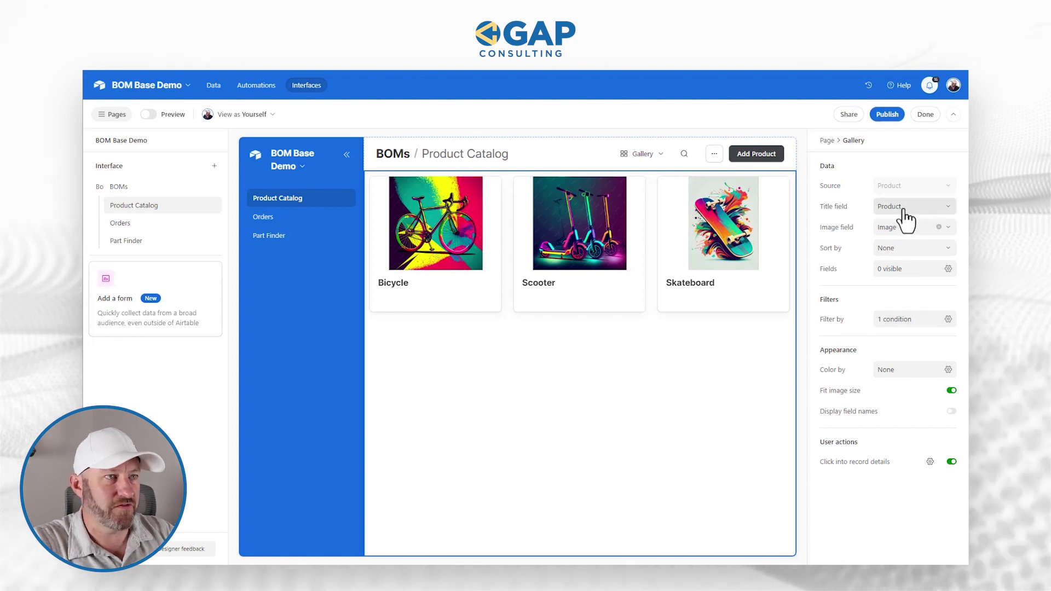
left_click(826, 141)
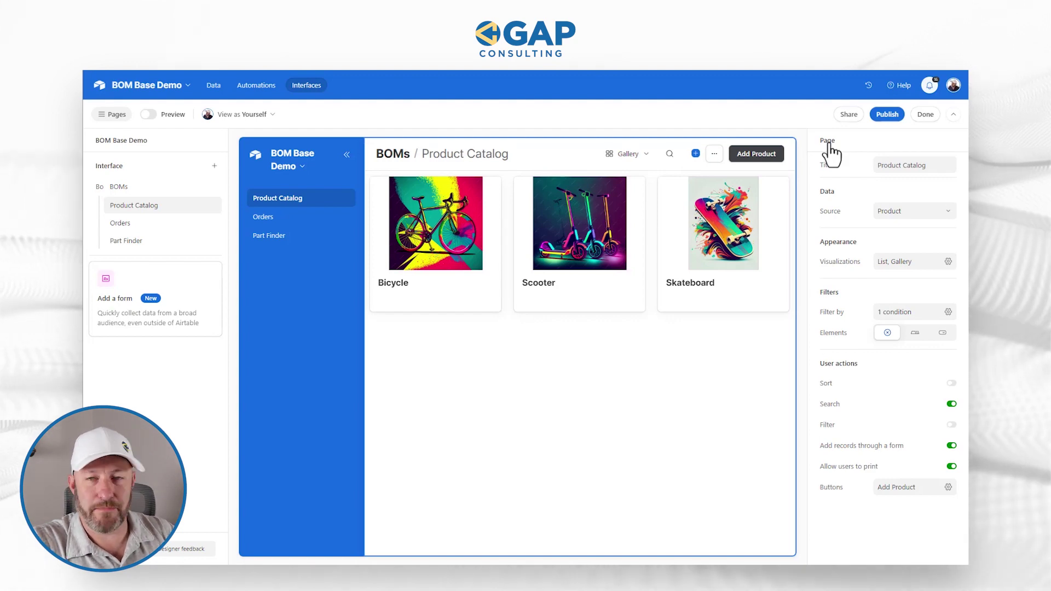
left_click(683, 395)
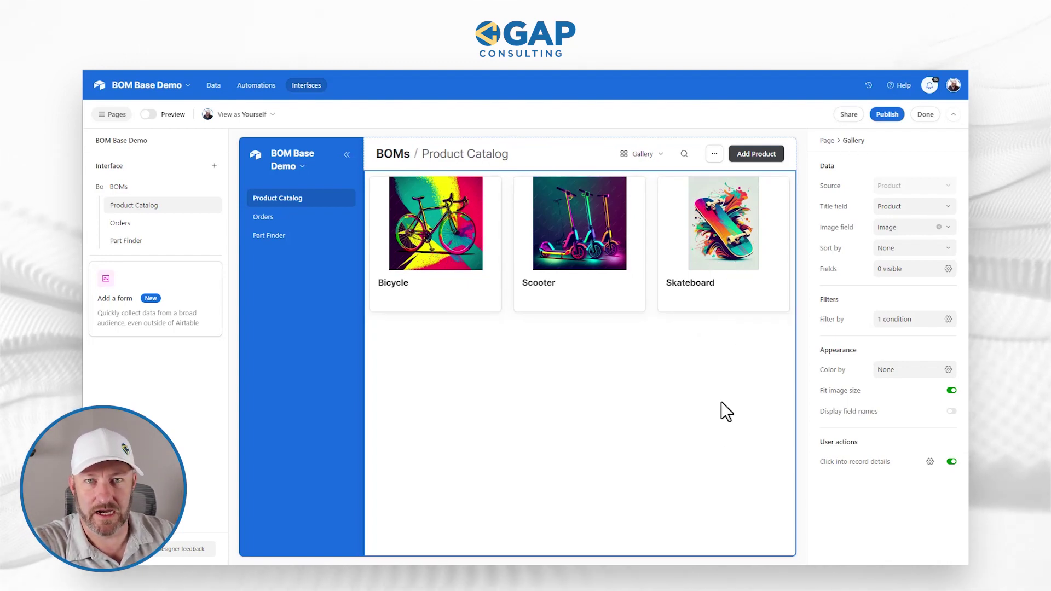
left_click(828, 141)
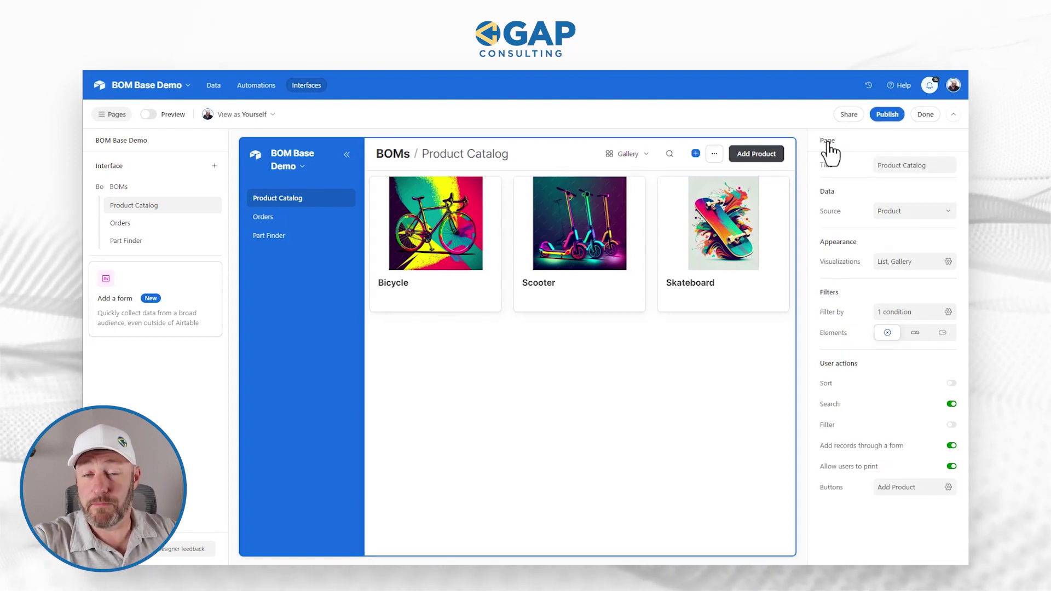
Review the Product Catalog page's visualization options, previewing the List layout before returning to Gallery
left_click(900, 264)
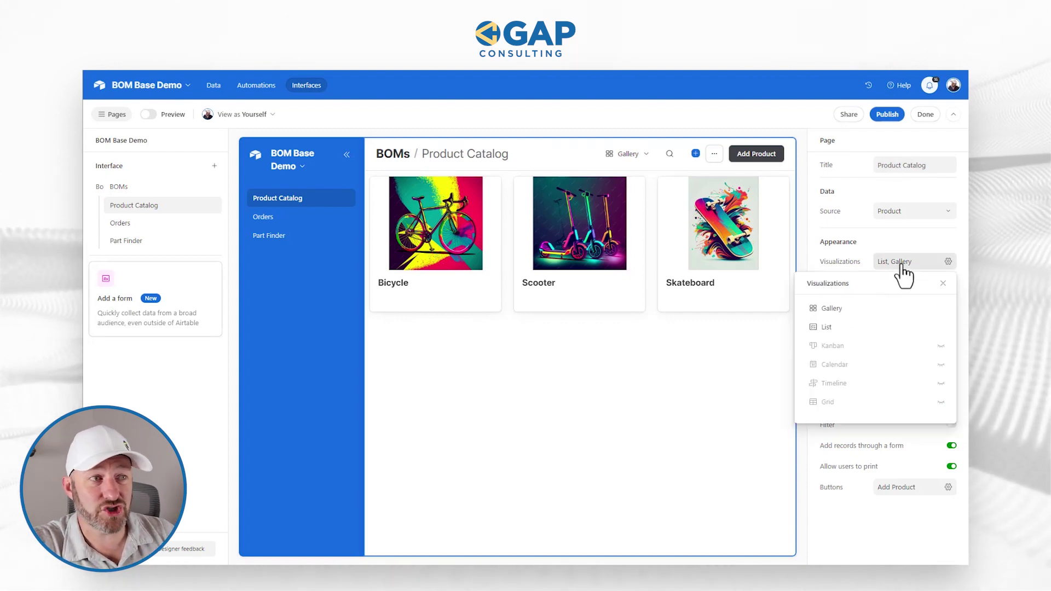
left_click(845, 327)
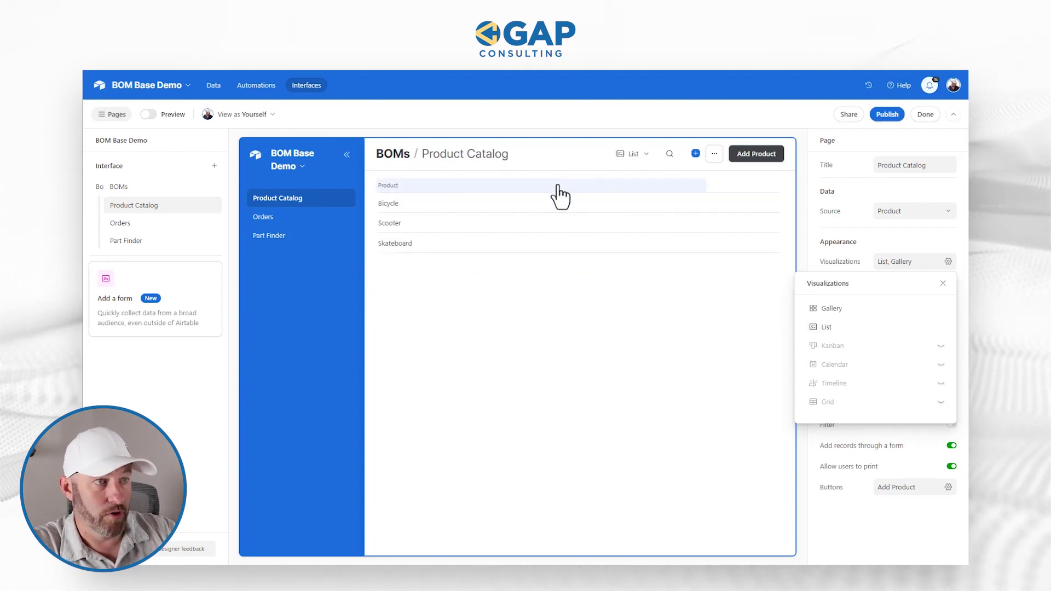
left_click(853, 308)
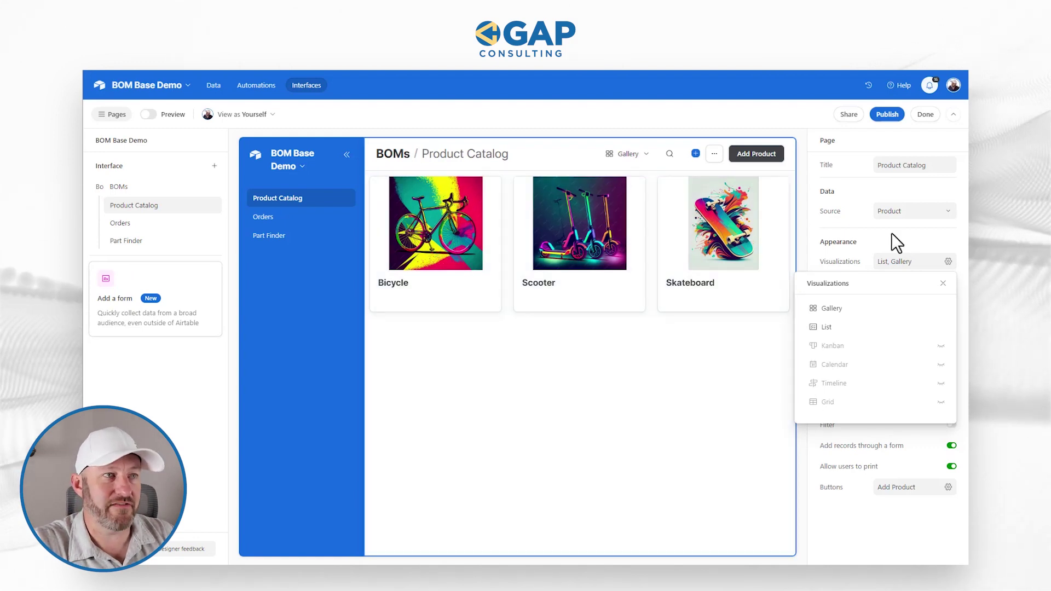
left_click(891, 233)
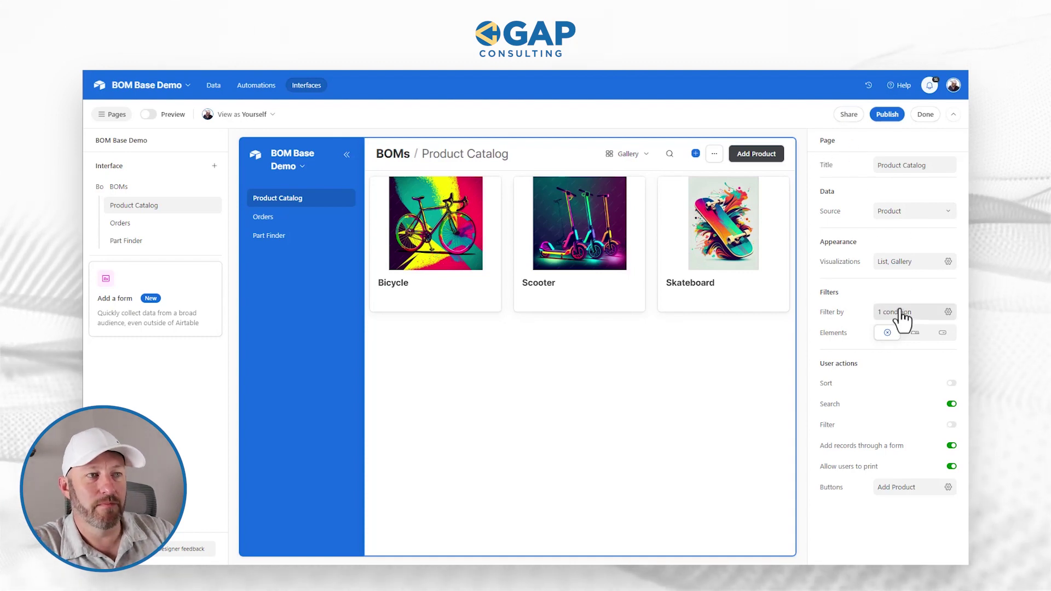
Try adding a "Go to website" button action to the Product Catalog page
left_click(951, 405)
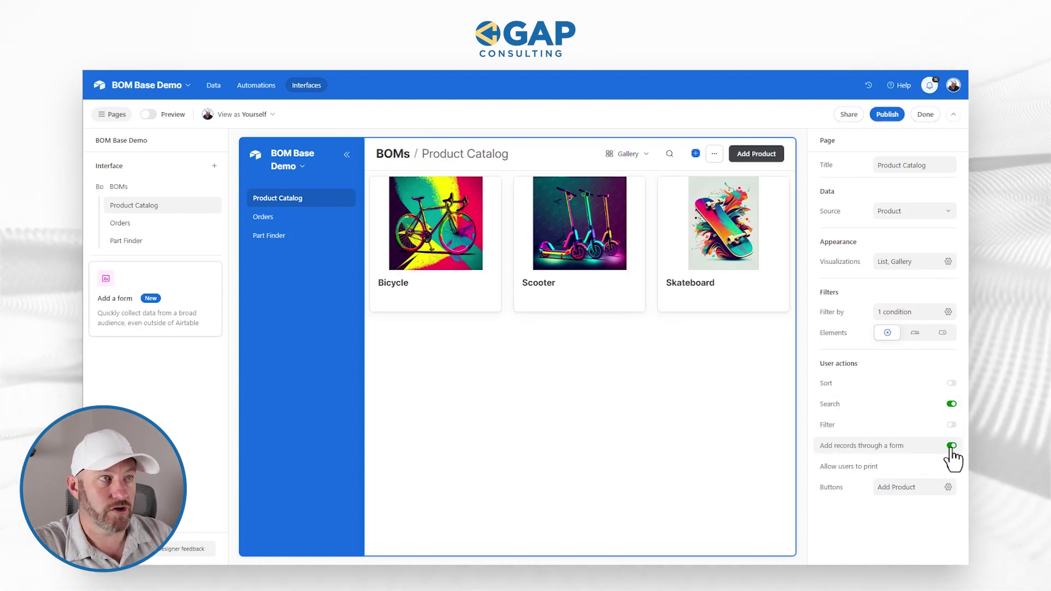
left_click(951, 467)
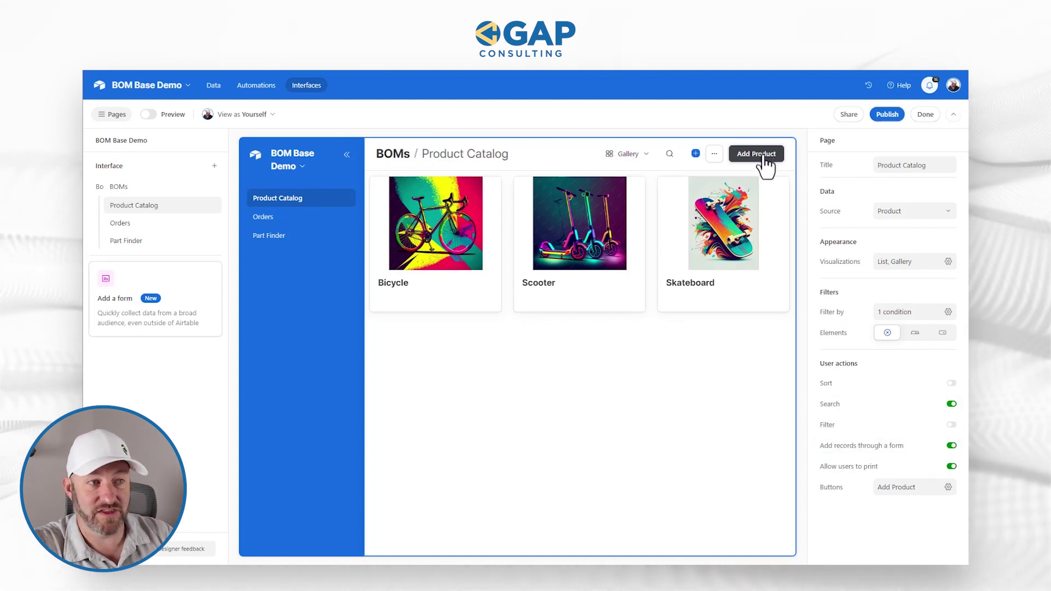
left_click(897, 488)
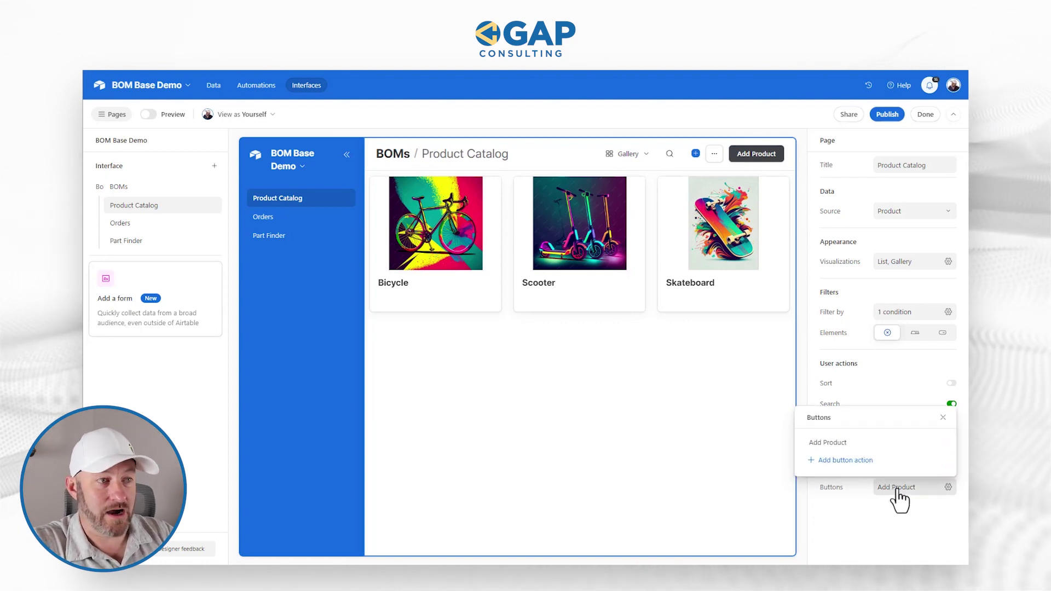
left_click(856, 465)
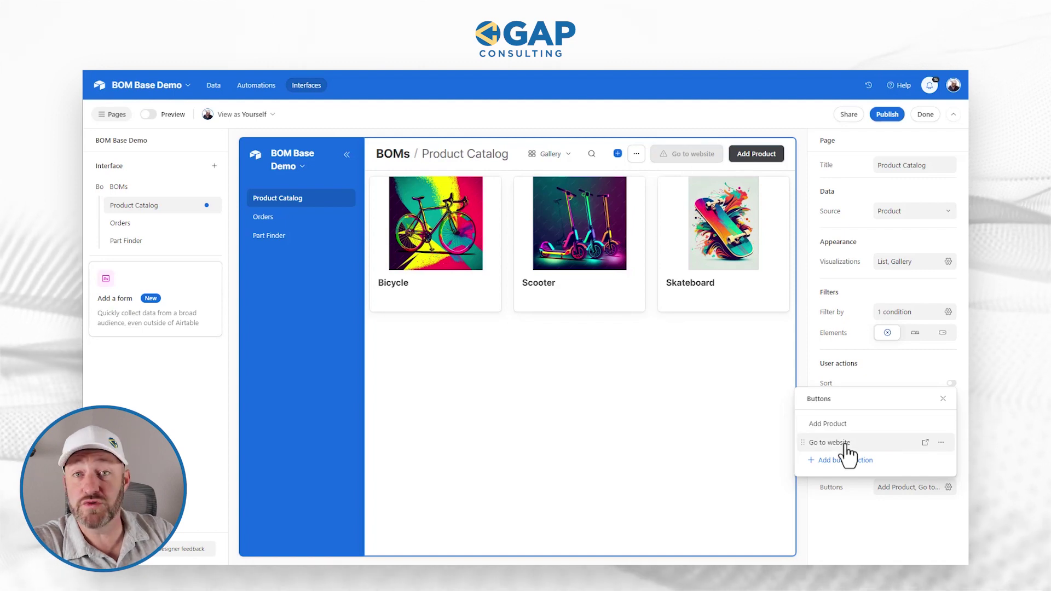
left_click(920, 499)
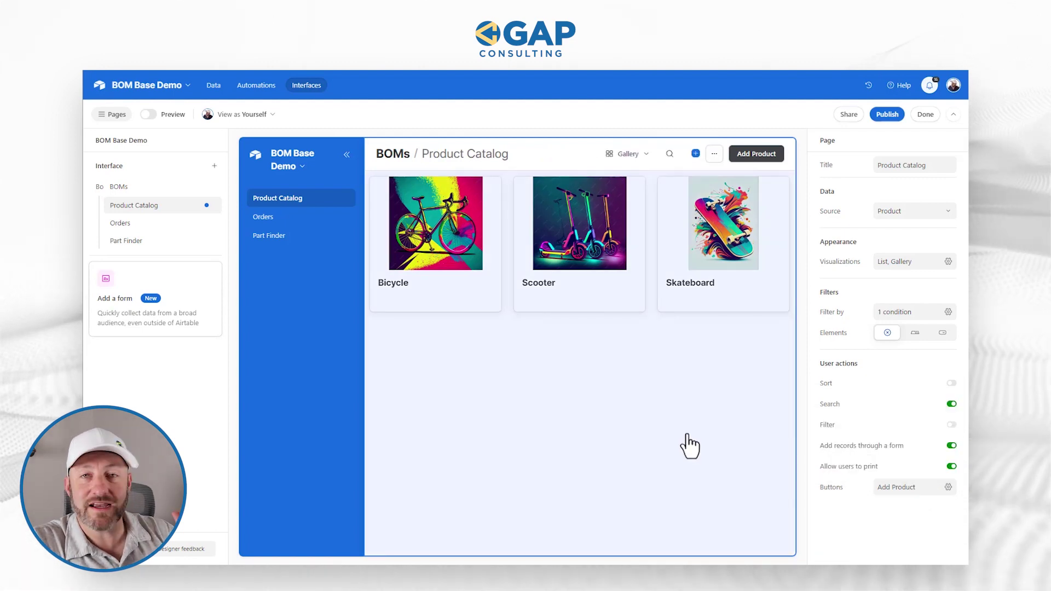
Look through the Orders, Part Finder and Product Catalog pages, and temporarily collapse the page navigation pane
left_click(688, 446)
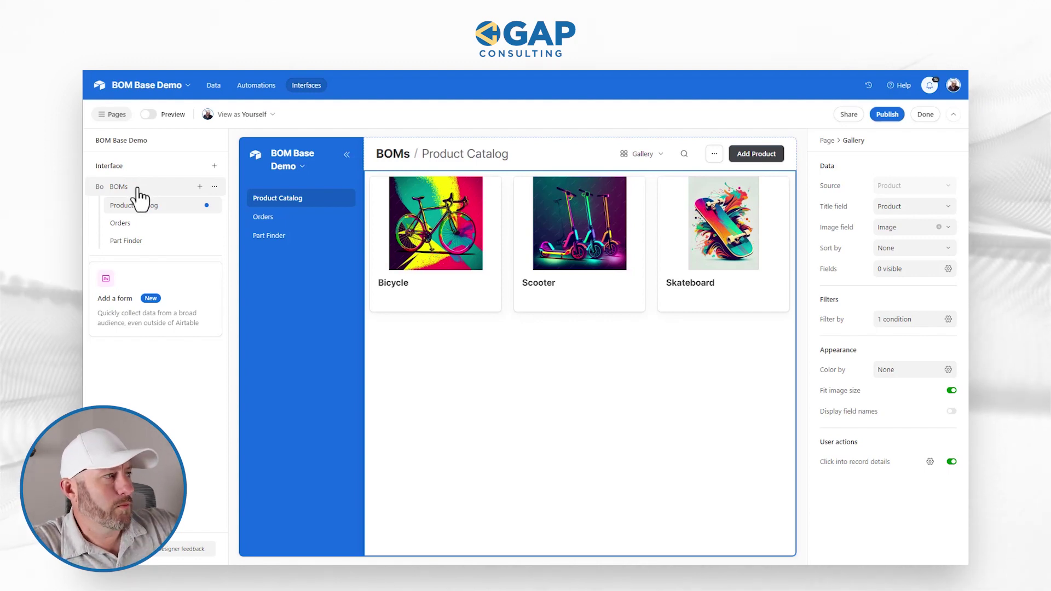
left_click(126, 224)
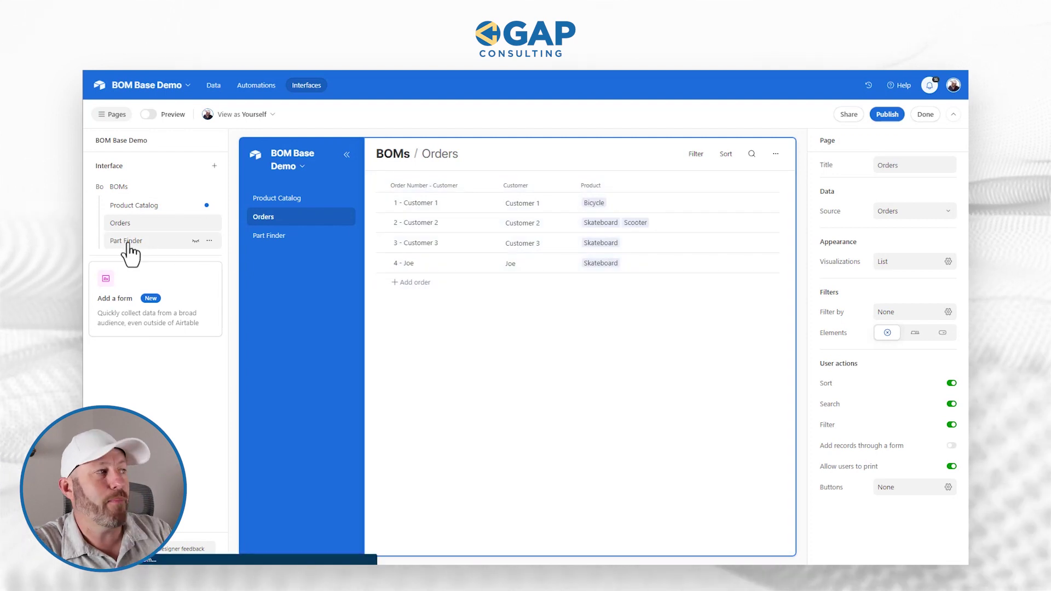
left_click(128, 244)
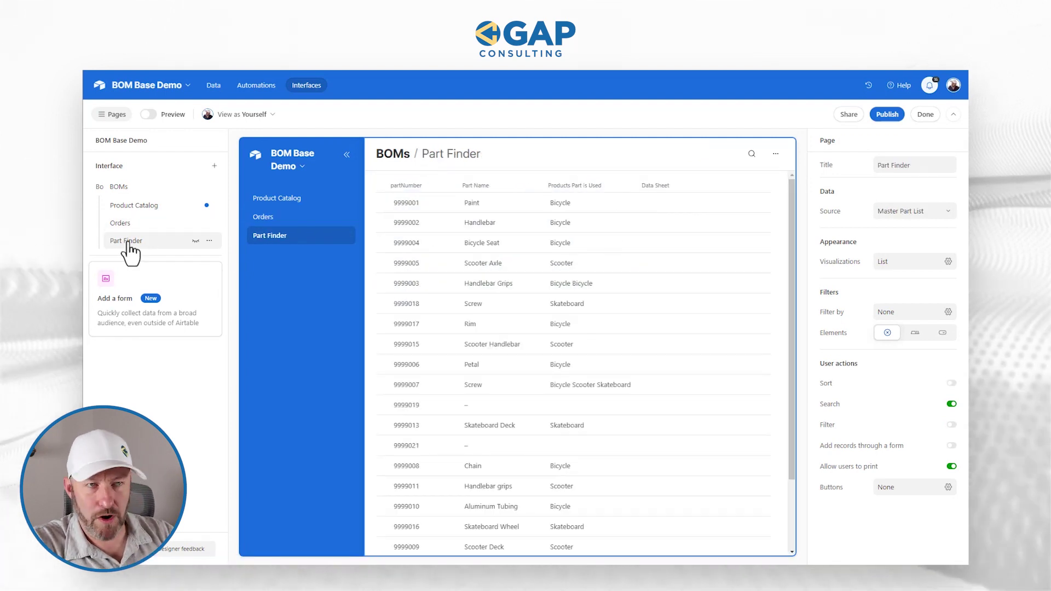
left_click(146, 208)
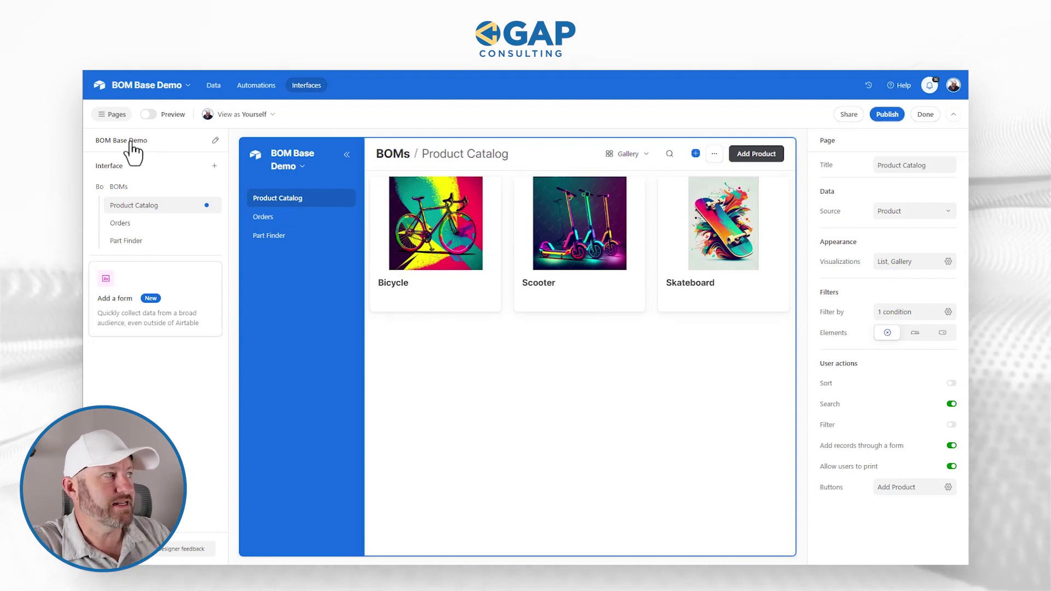
left_click(112, 116)
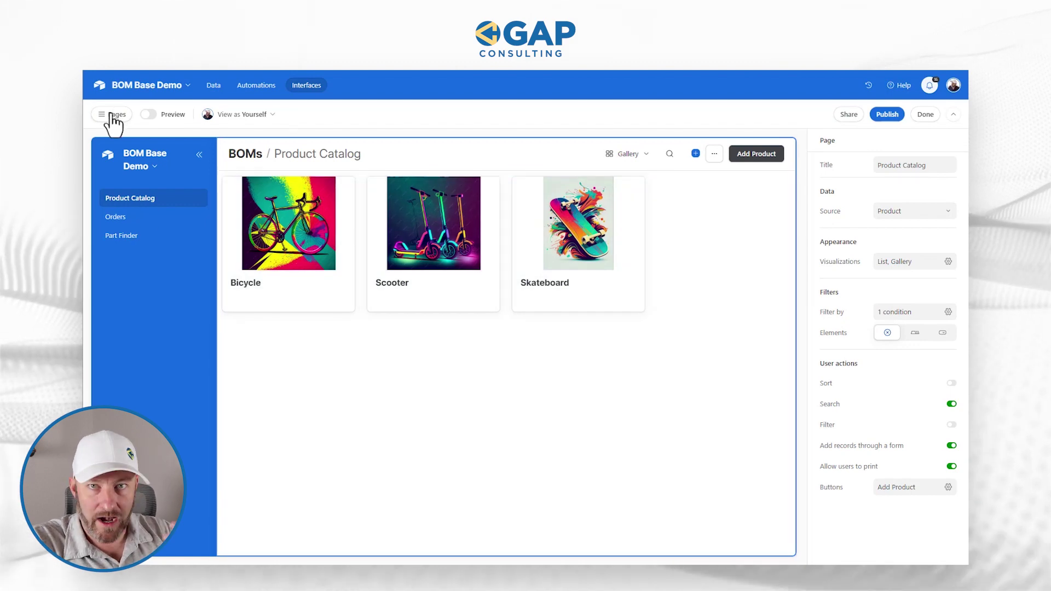
left_click(111, 114)
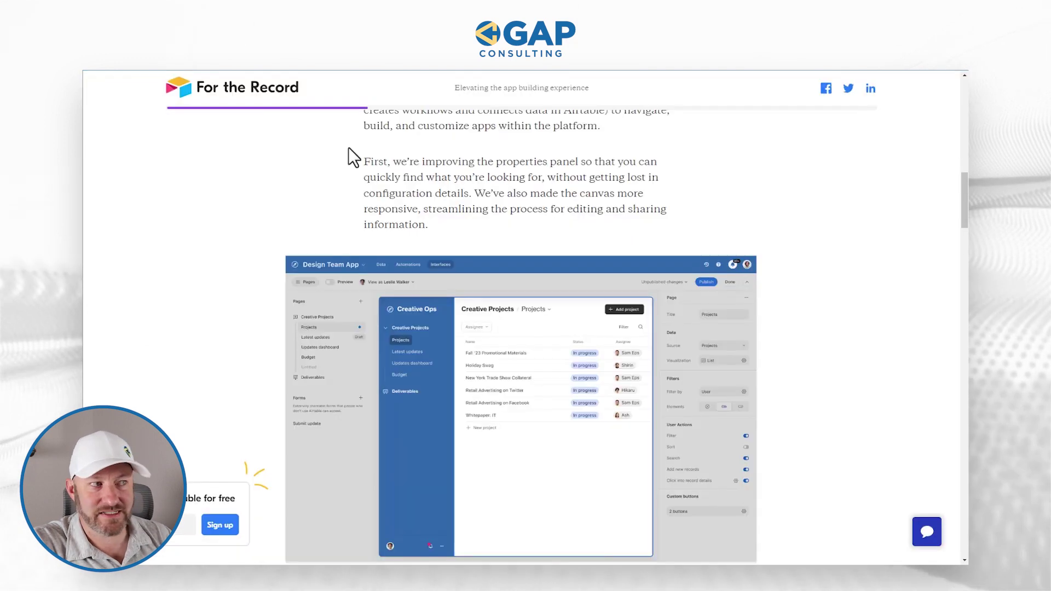
Switch to the Airtable article and read about the new left pane and the improved forms
scroll(606, 352, "down", 10)
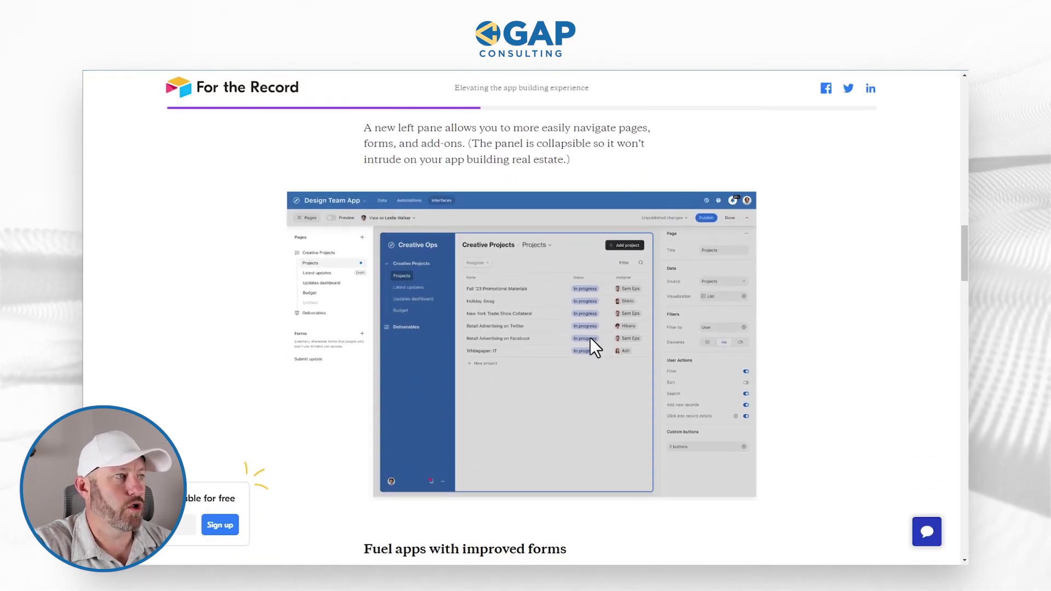
scroll(587, 336, "down", 4)
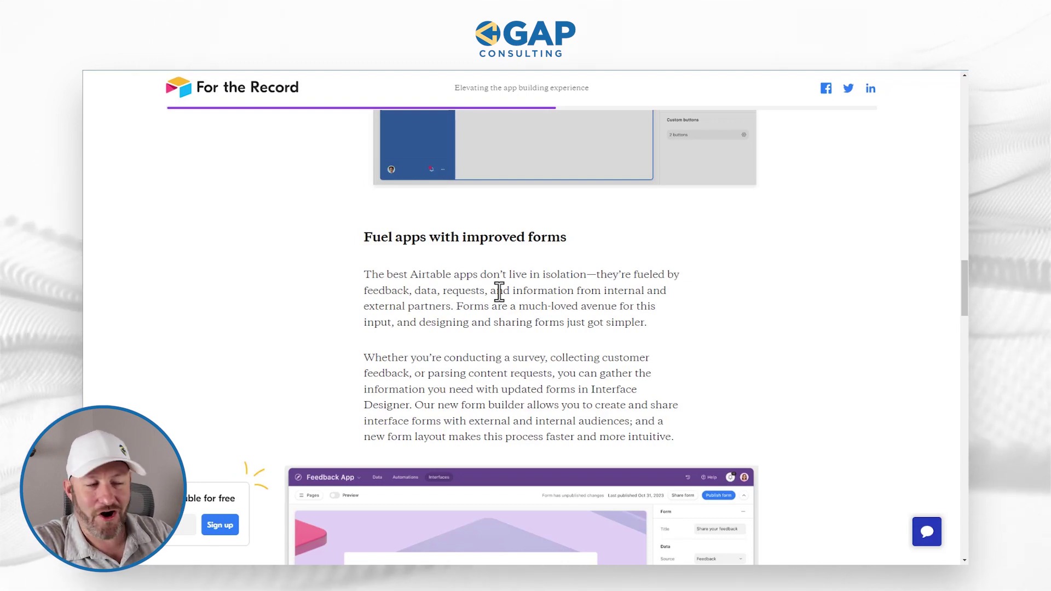
scroll(501, 295, "down", 2)
scroll(414, 291, "down", 2)
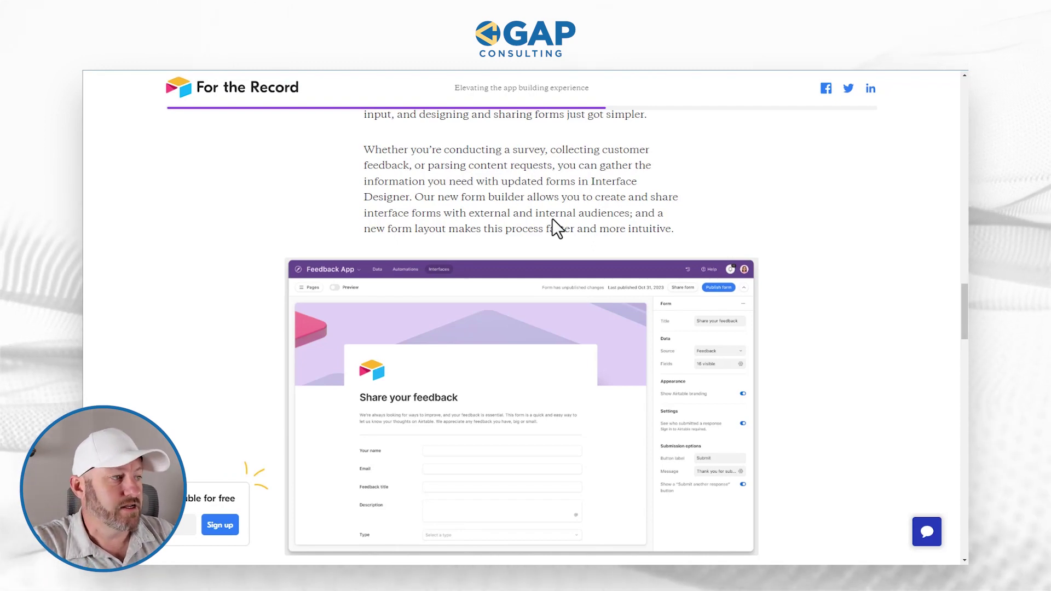
scroll(552, 218, "down", 4)
scroll(551, 219, "up", 2)
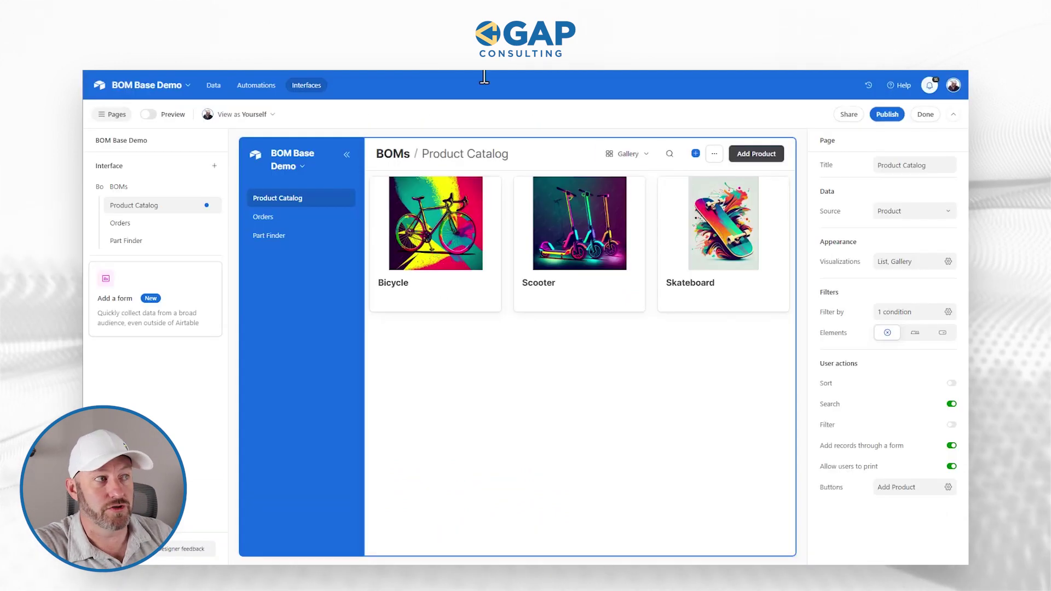
Back in the BOM Base Demo interface editor, create a form that sends its responses to the Product table
left_click(129, 324)
left_click(323, 215)
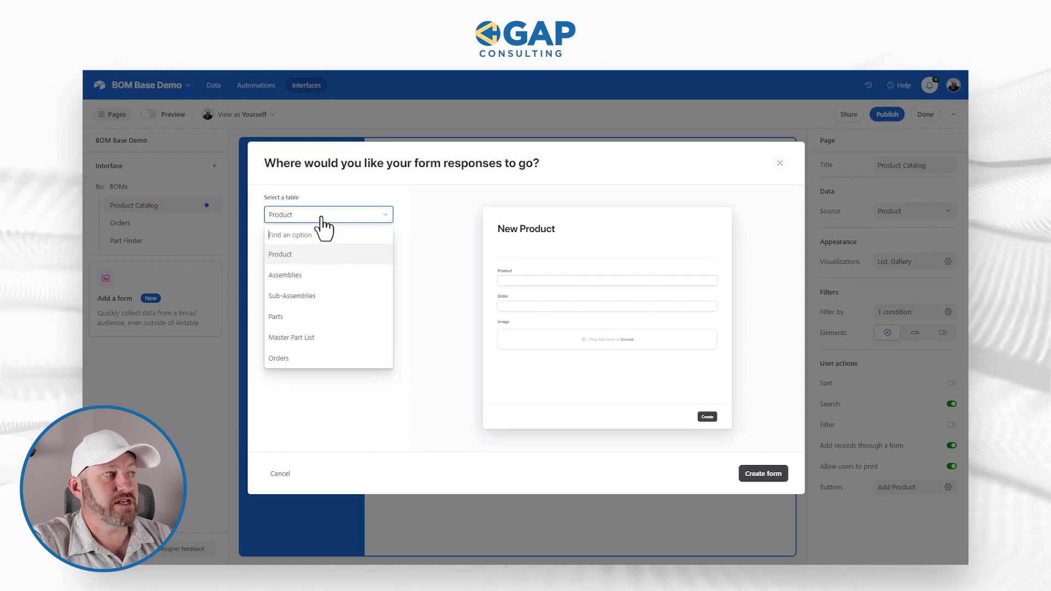
left_click(309, 255)
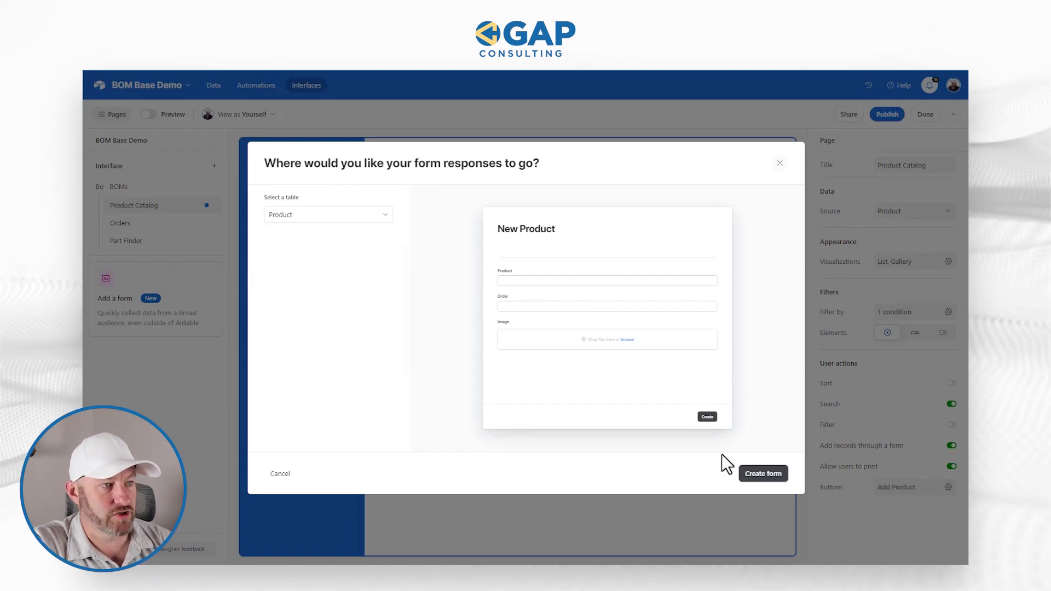
left_click(762, 474)
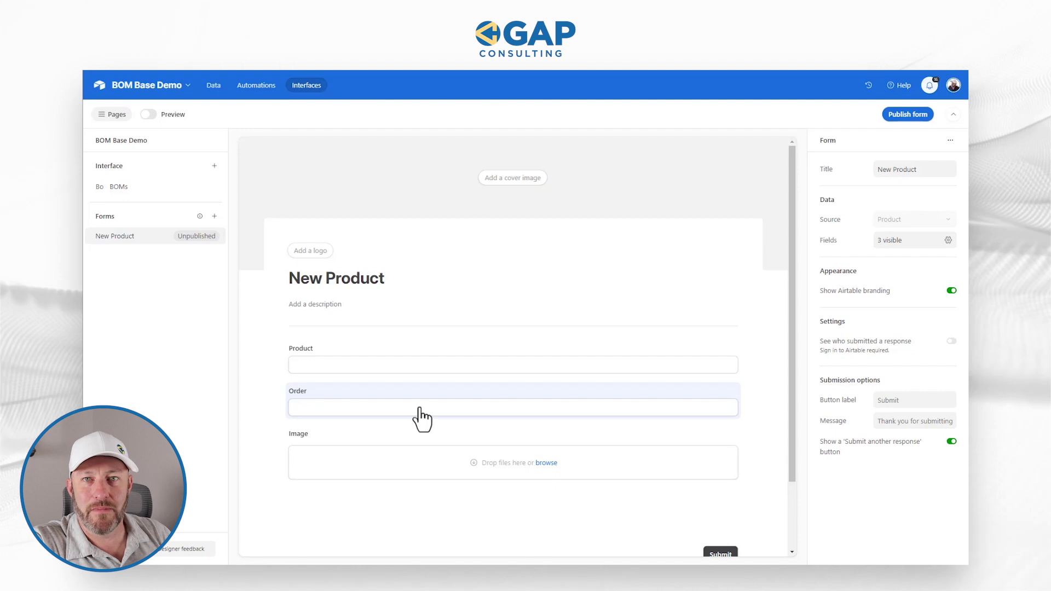
Examine the properties of the Product field, its group and the whole form, including the form's visible and hidden fields
left_click(400, 375)
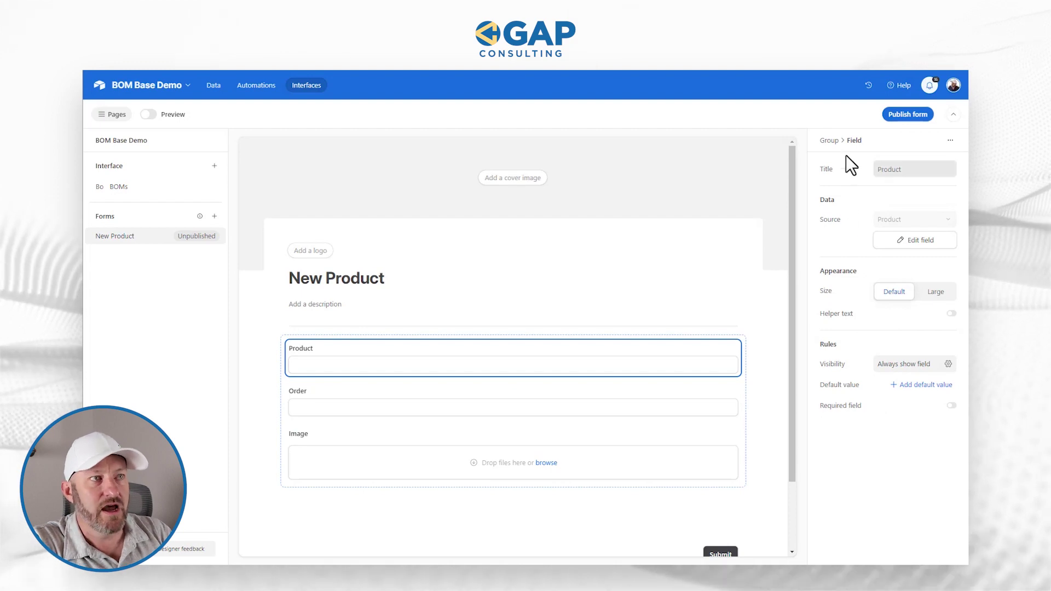
left_click(830, 141)
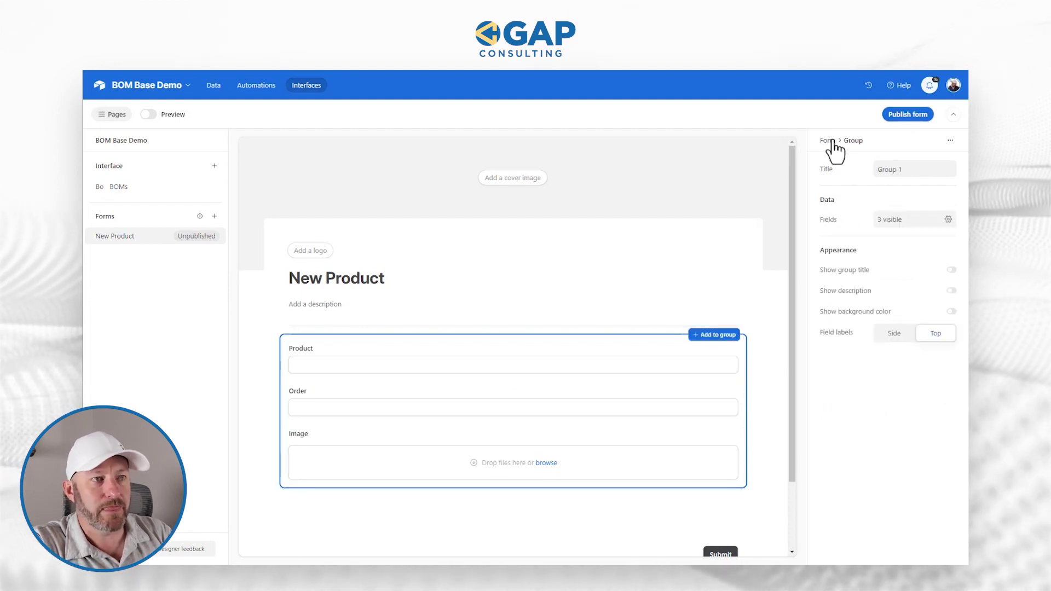
left_click(828, 140)
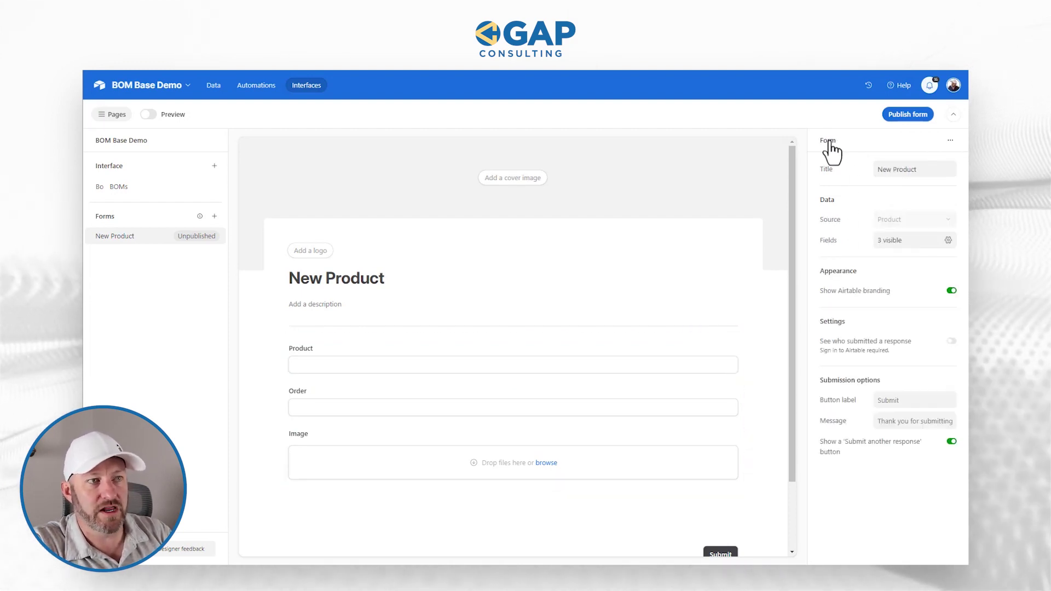
left_click(891, 241)
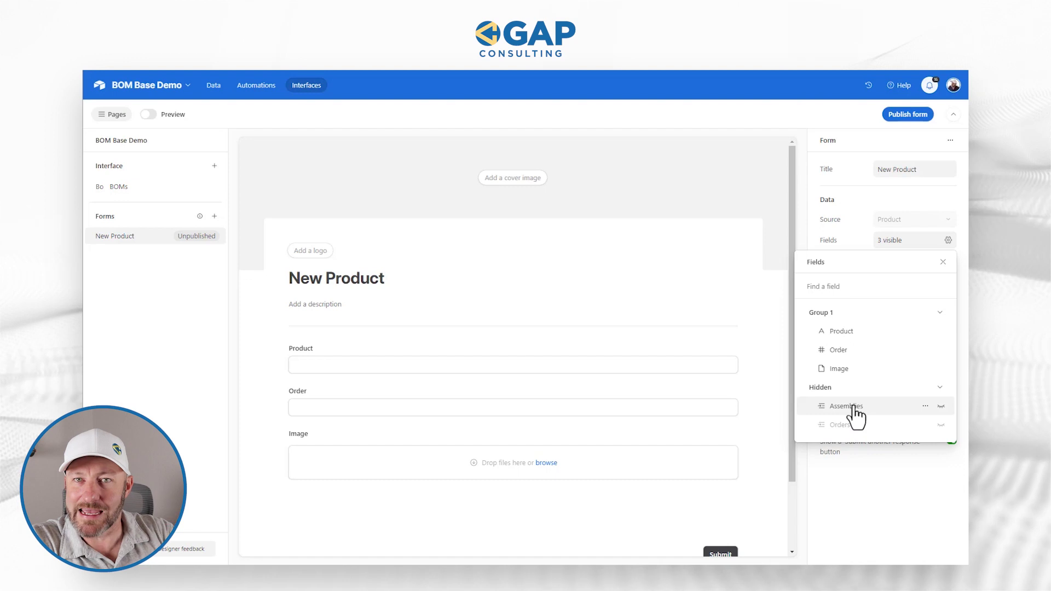
left_click(942, 263)
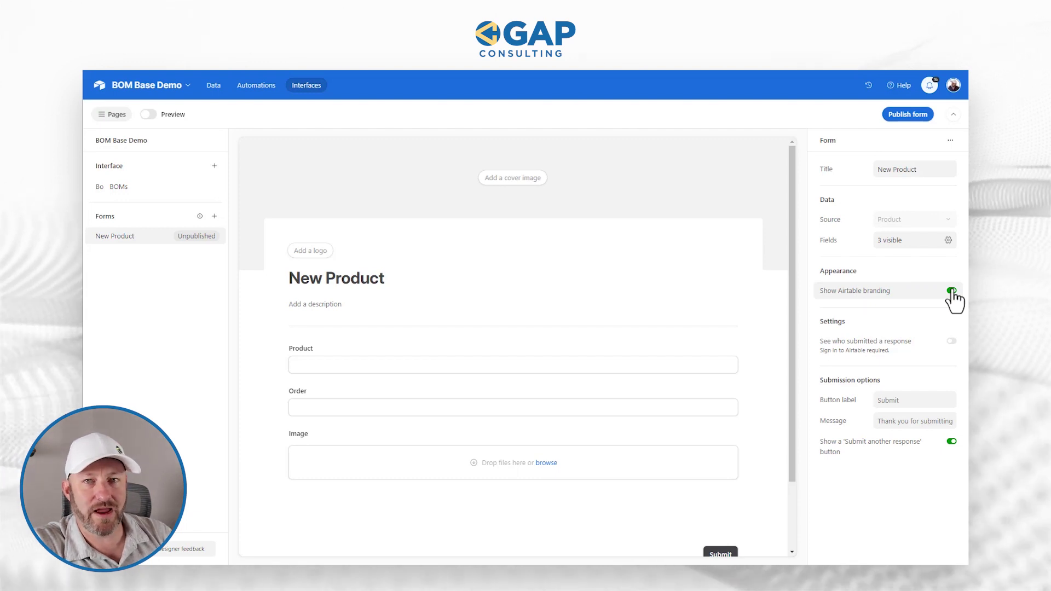
Look at the upload options for the form's cover image and logo without adding any file
left_click(502, 180)
left_click(706, 192)
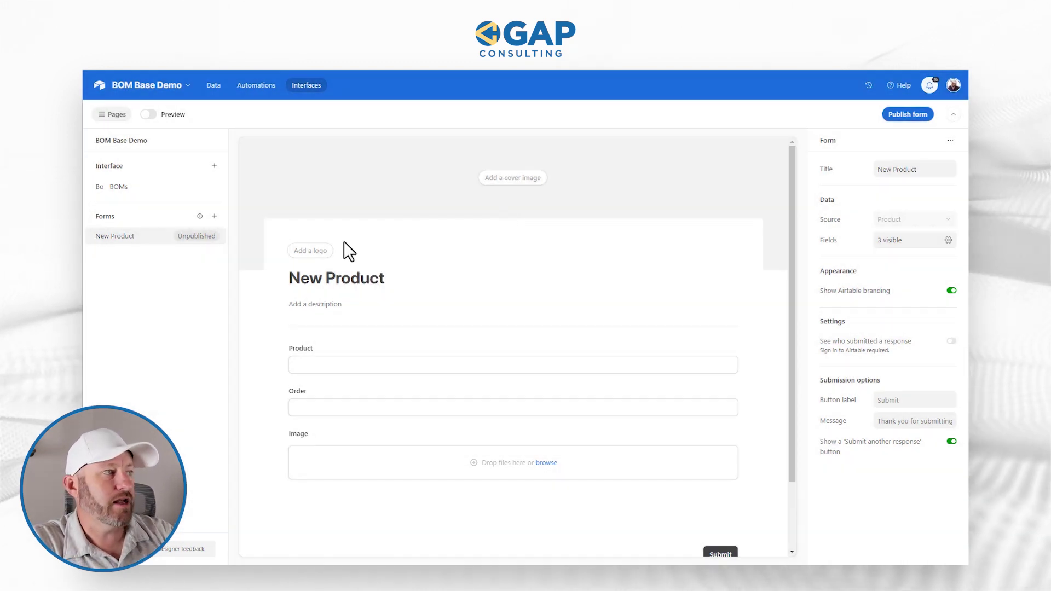
left_click(320, 251)
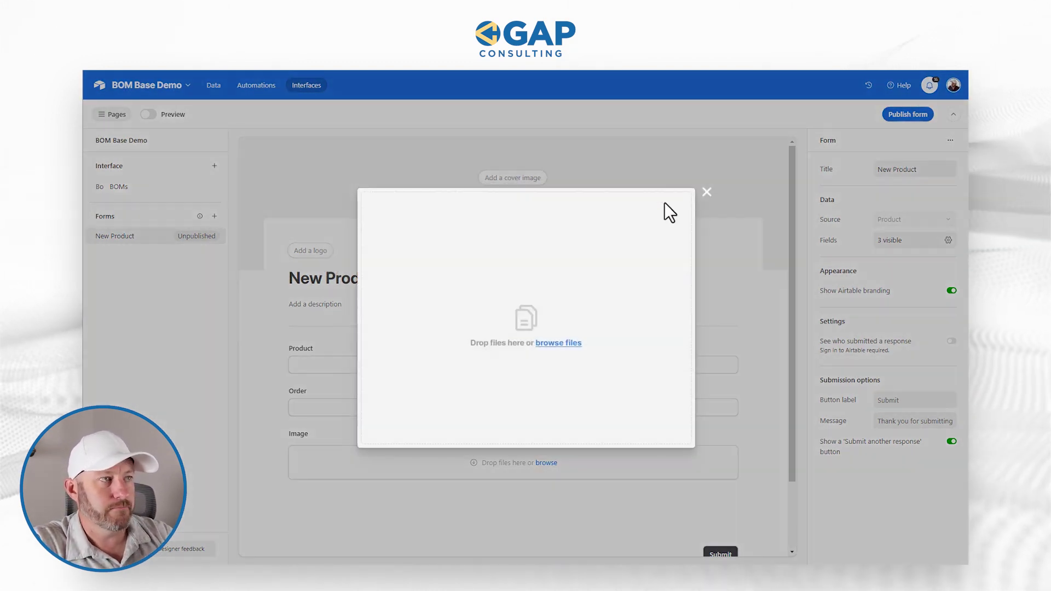
left_click(707, 192)
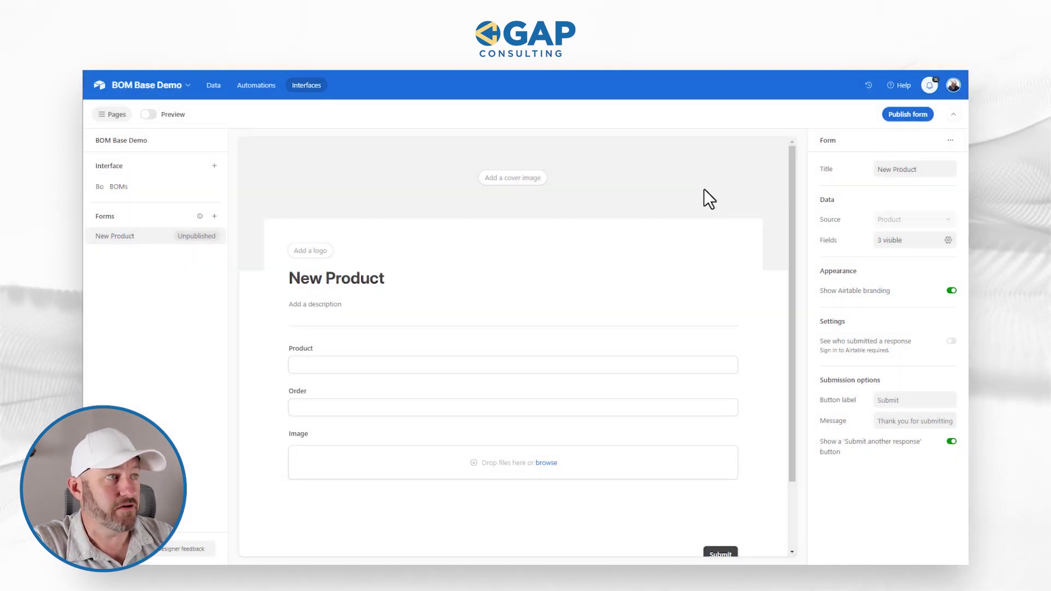
Turn "See who submitted a response" on and back off, and inspect the submit button label and submission message options
left_click(889, 350)
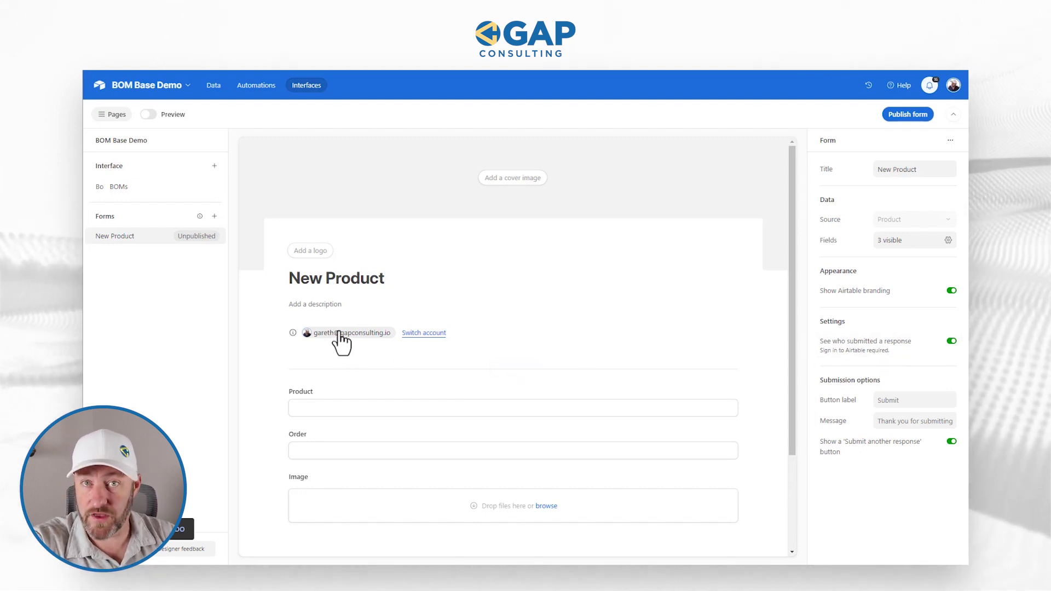
left_click(863, 358)
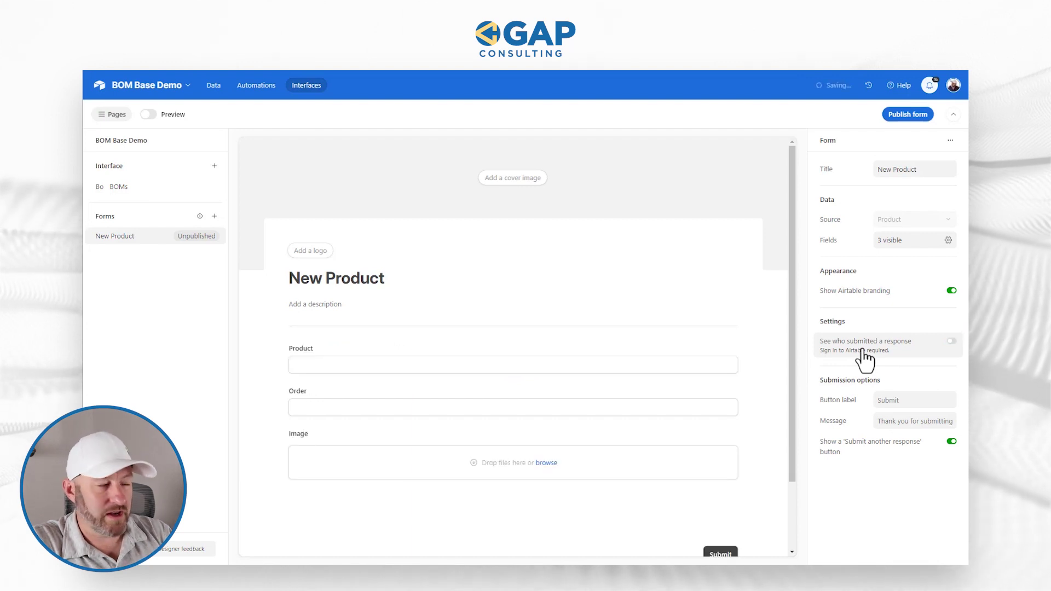
scroll(492, 351, "down", 2)
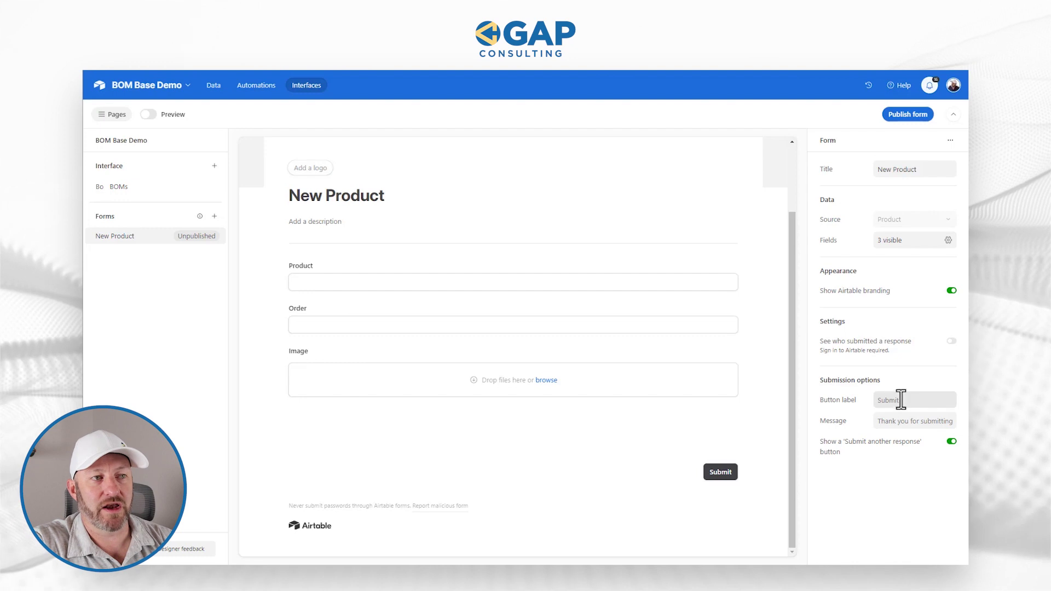
left_click(885, 421)
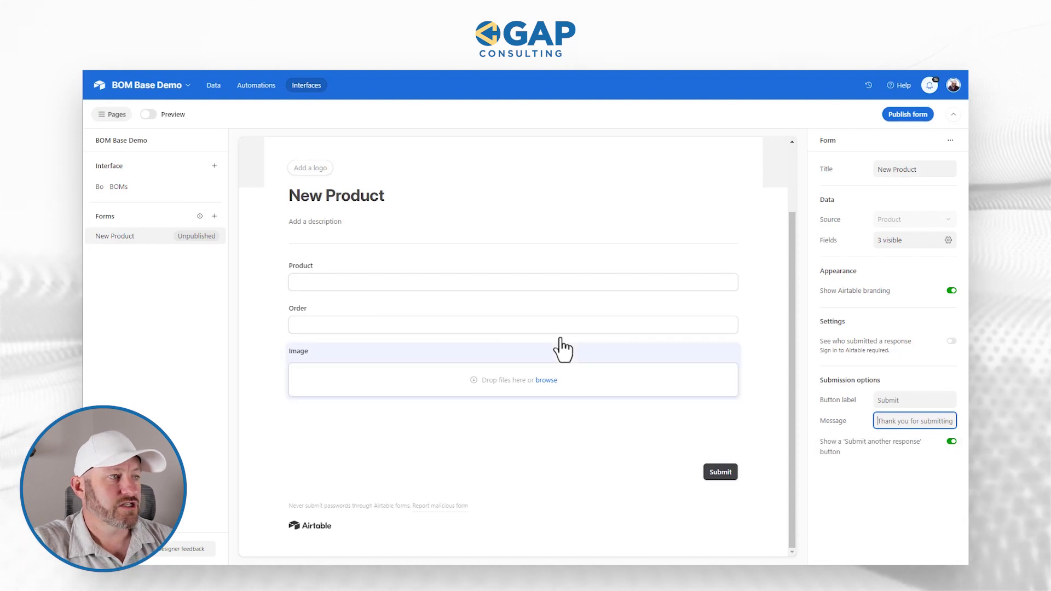
Check the extra options available for the Product and Order fields on the form without removing either field
mouse_move(547, 380)
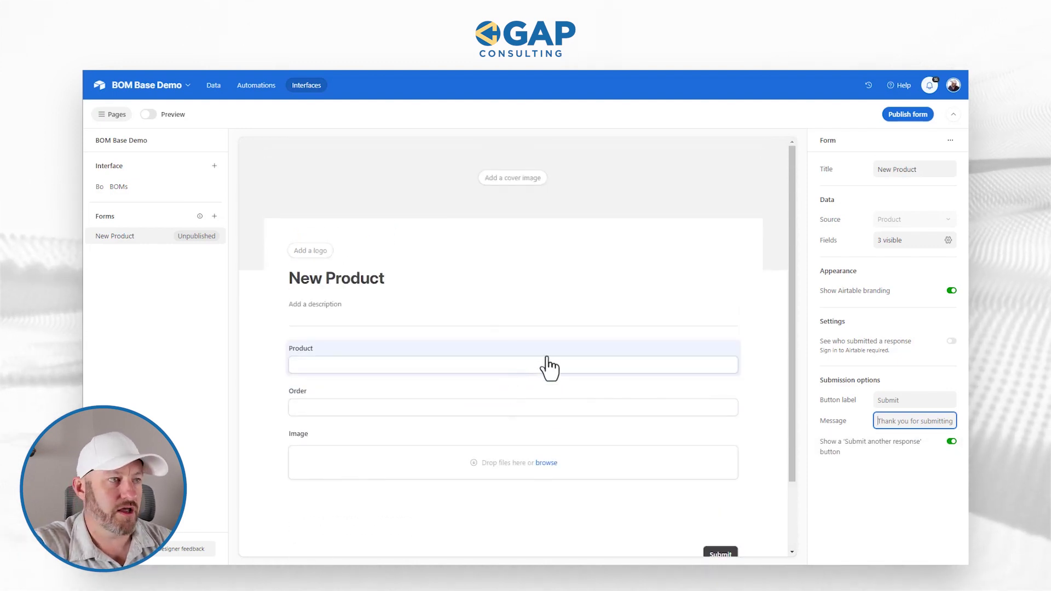
left_click(549, 365)
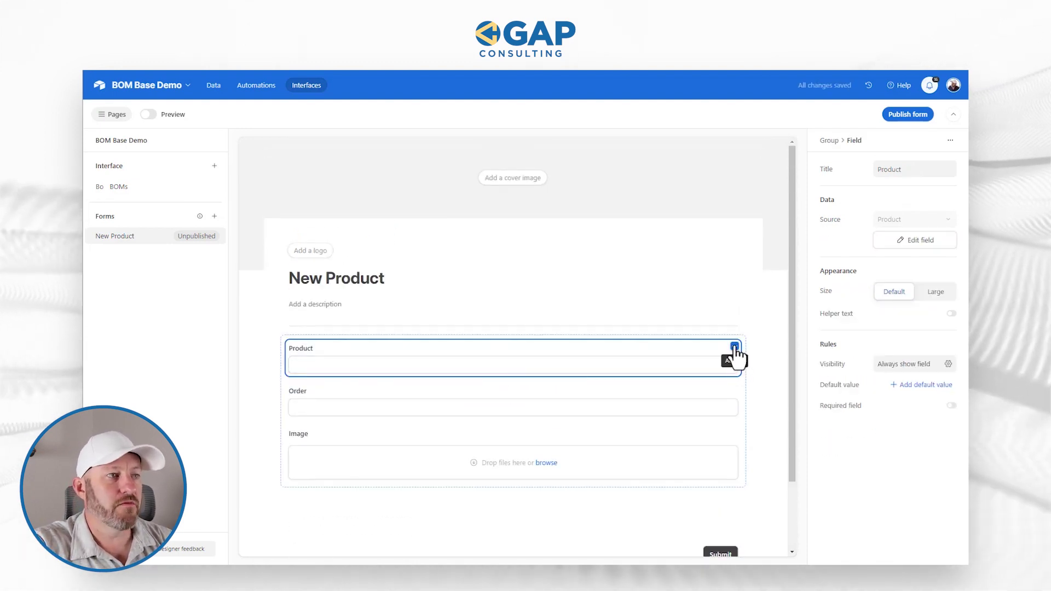
left_click(734, 348)
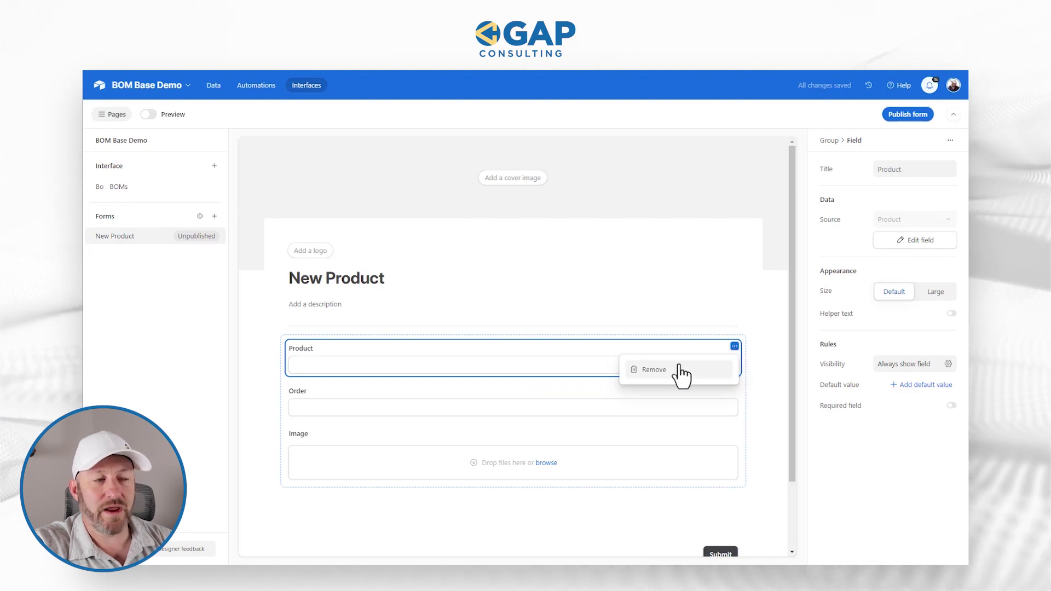
left_click(733, 392)
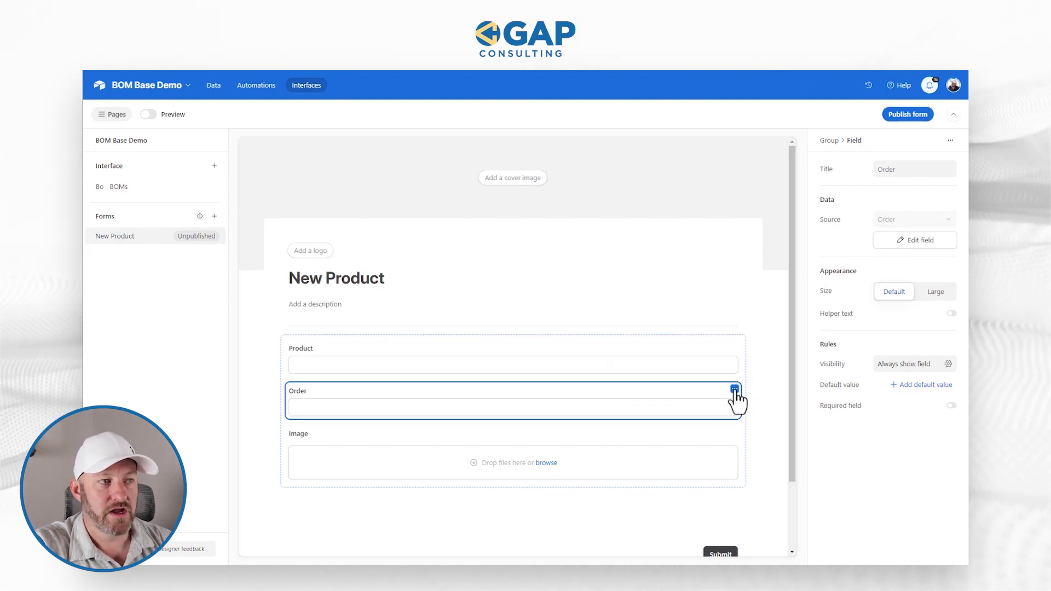
left_click(734, 388)
left_click(749, 378)
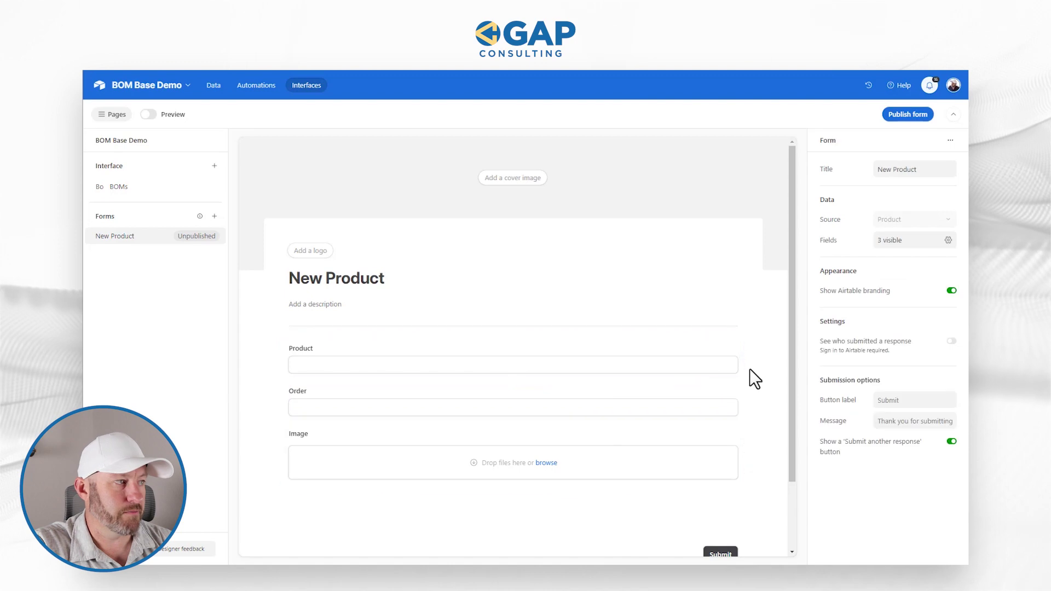
Move the Product field below Order so it sits beside the Image field, and publish the form
left_click(295, 354)
left_click_drag(295, 354, 476, 450)
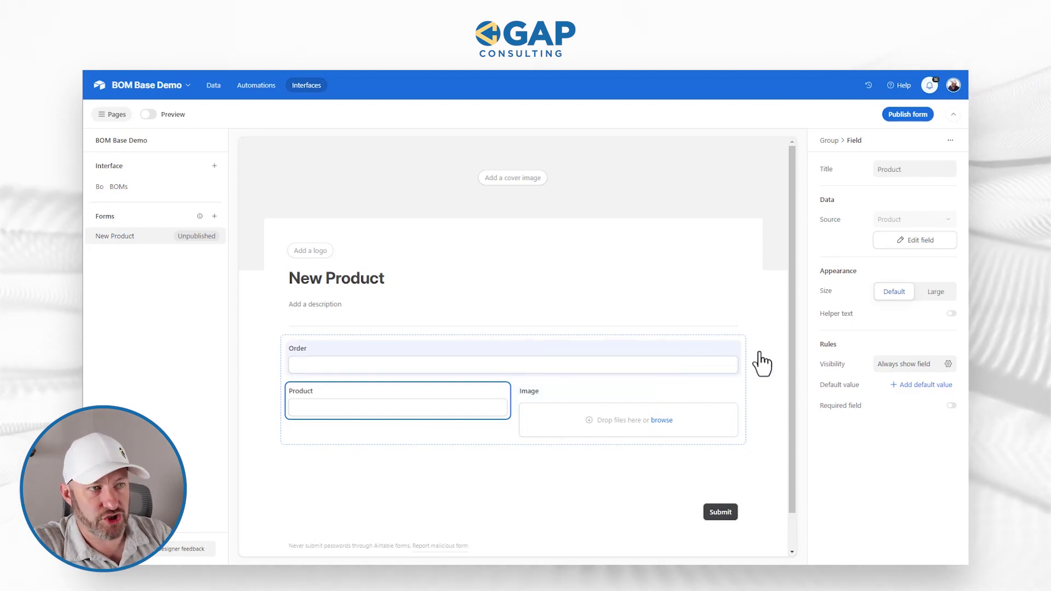
left_click(907, 115)
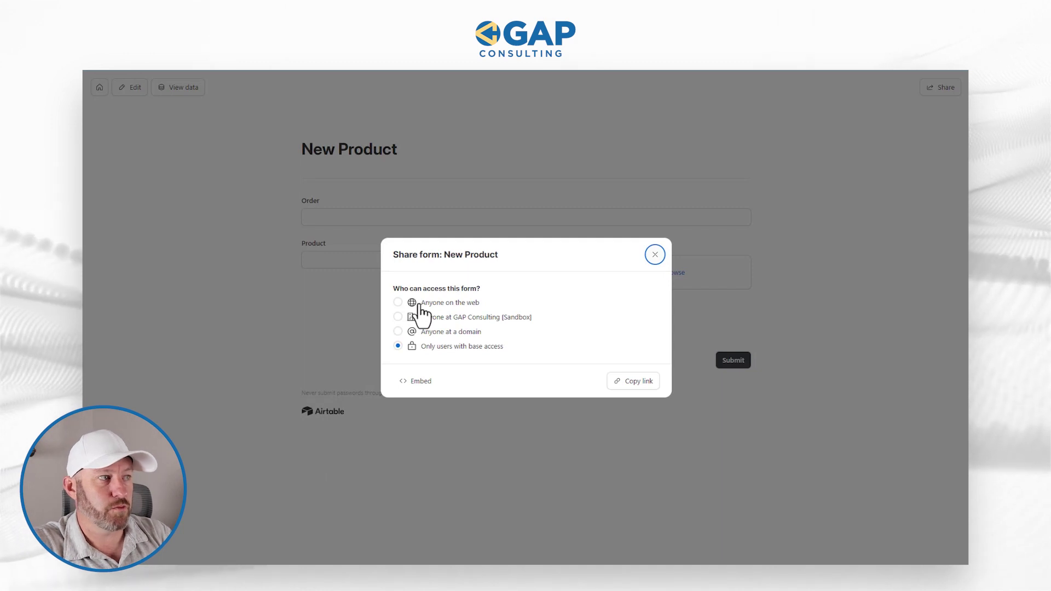
Review the email-domain access option, set the form's access to anyone on the web, and close sharing without saving a password requirement
left_click(450, 334)
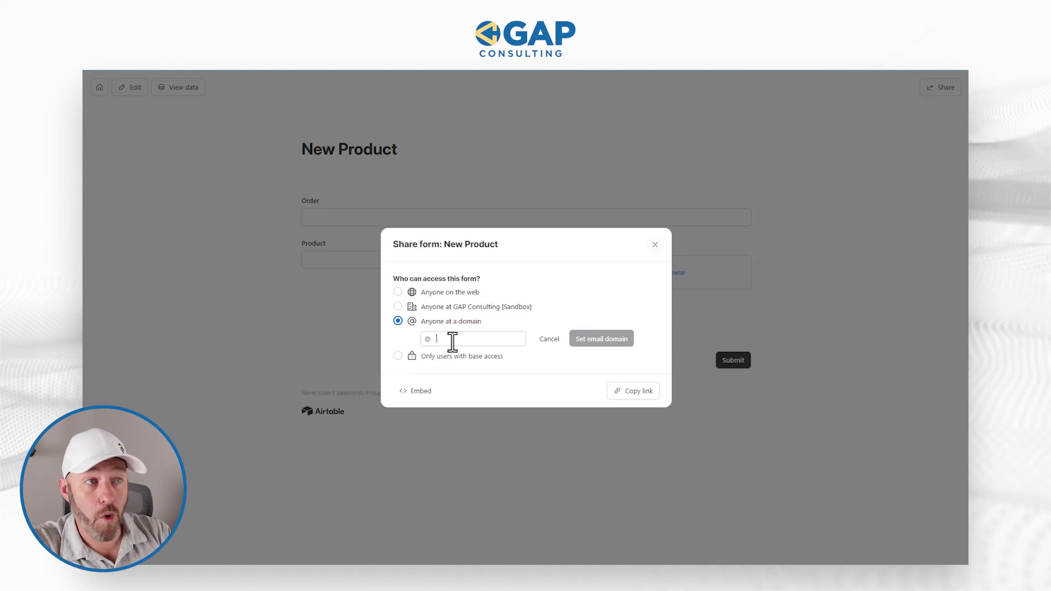
left_click(434, 294)
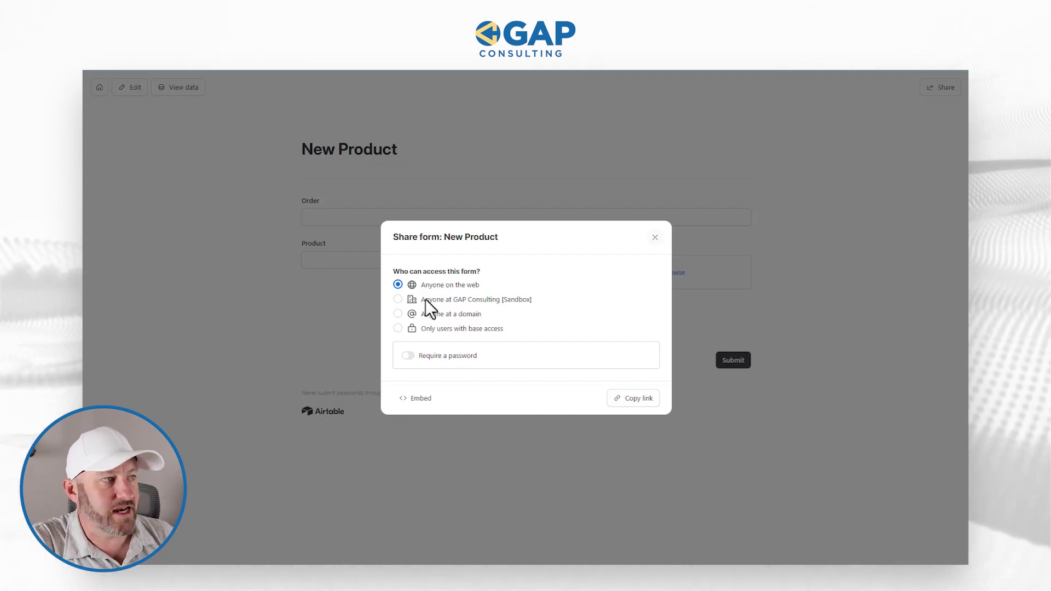
left_click(407, 356)
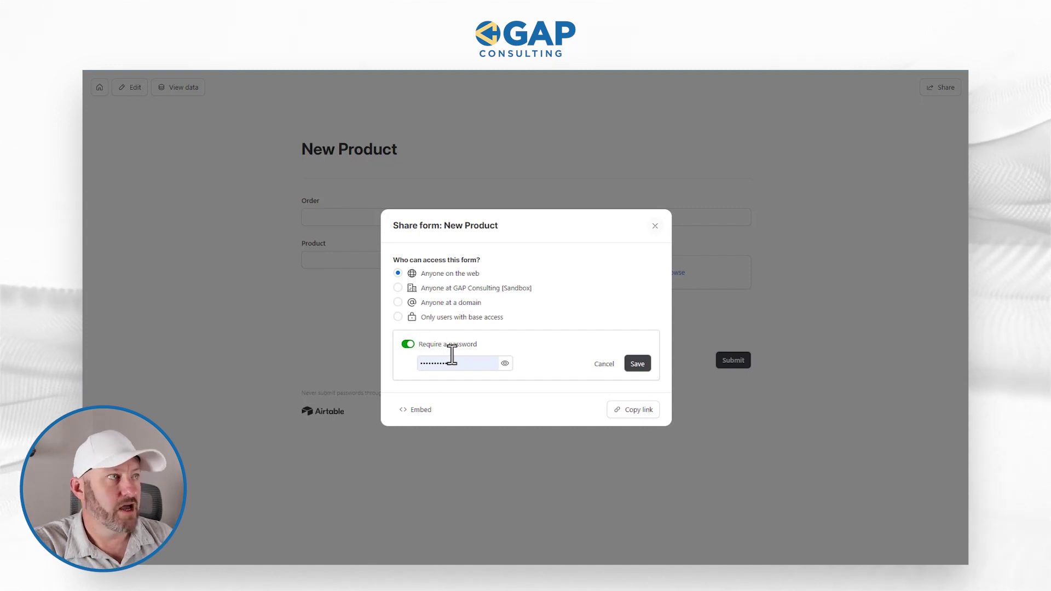
left_click(656, 226)
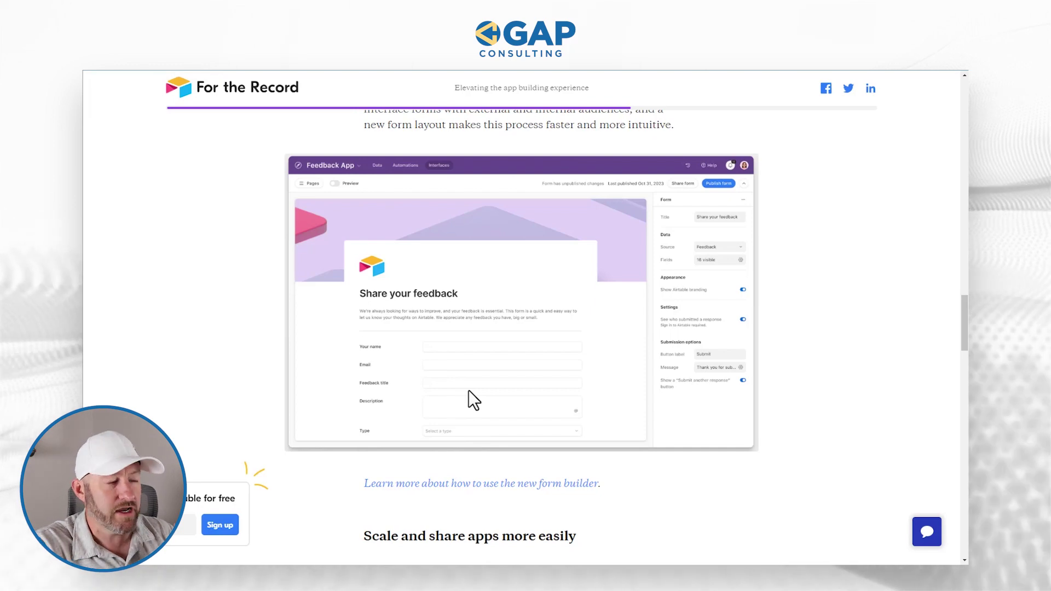
Switch to the Airtable article and read the section on scaling and sharing apps more easily
scroll(498, 373, "down", 6)
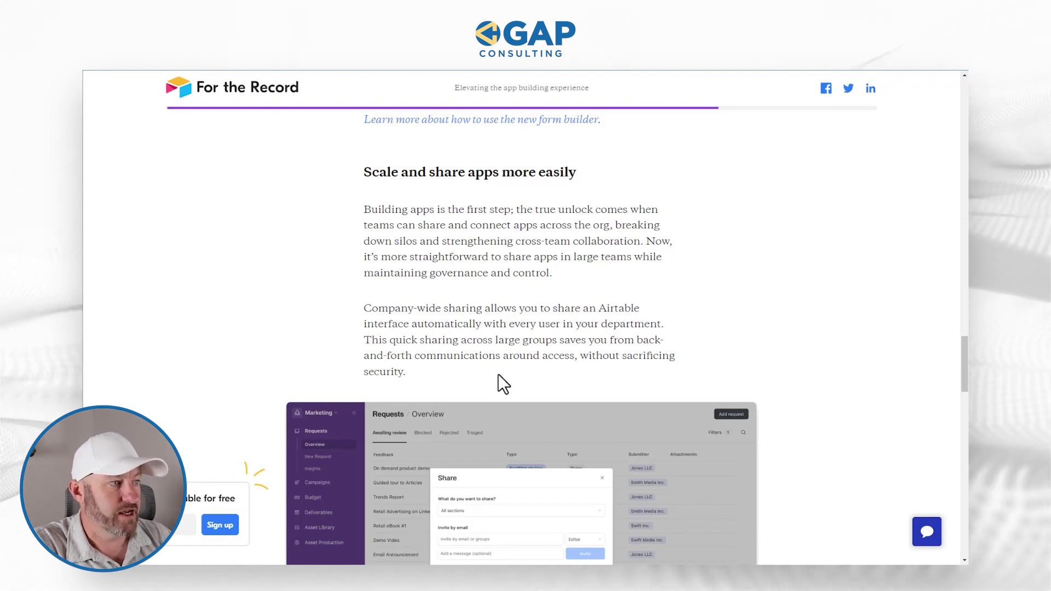
scroll(499, 375, "down", 3)
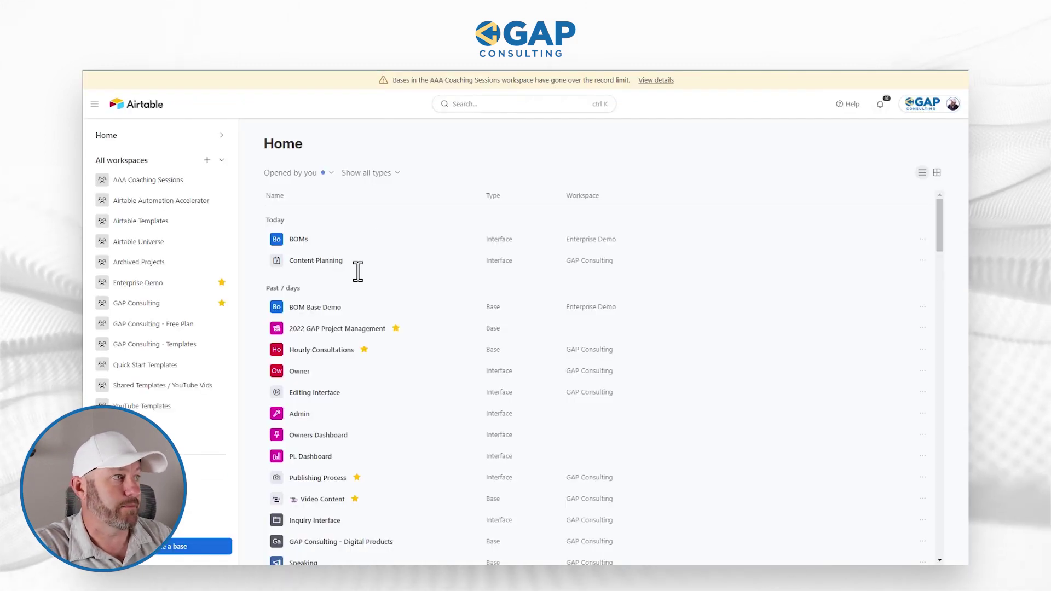
Back in Airtable, open the BOMs interface and examine its sharing settings and the general access choices for each interface
left_click(299, 240)
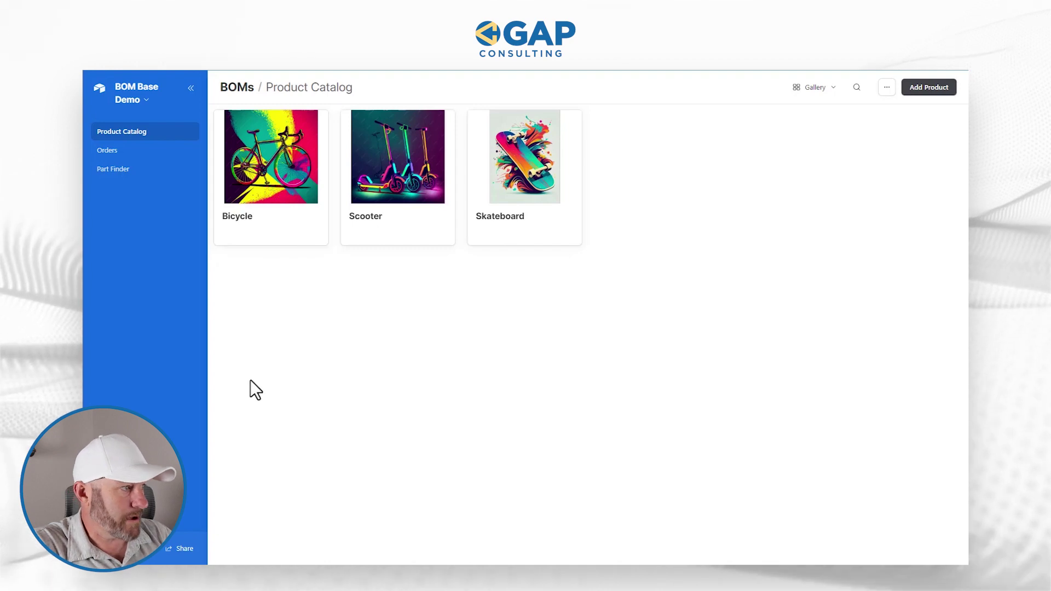
left_click(181, 550)
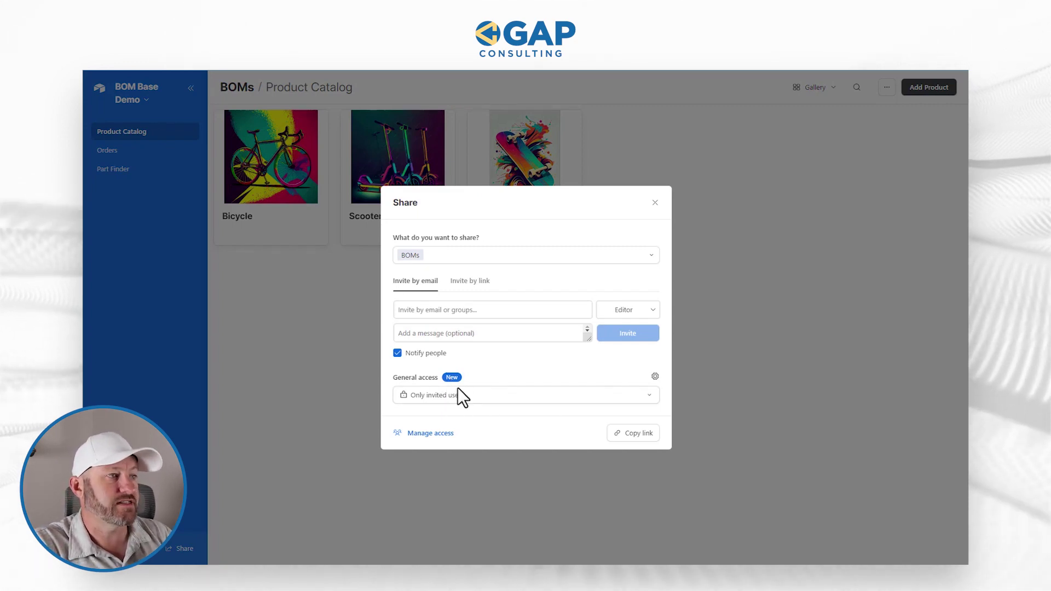
left_click(655, 377)
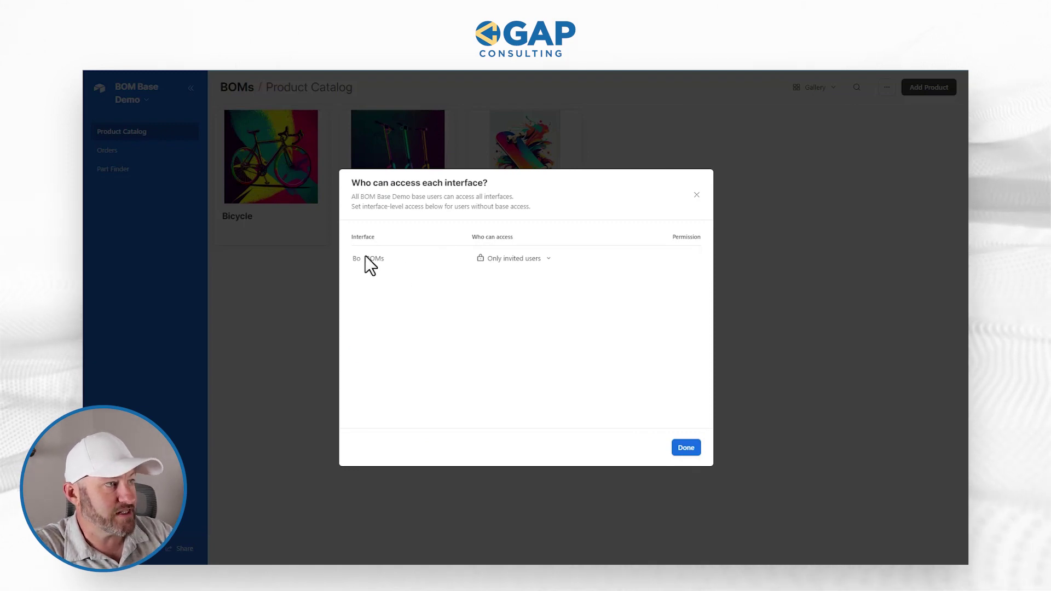
left_click(499, 261)
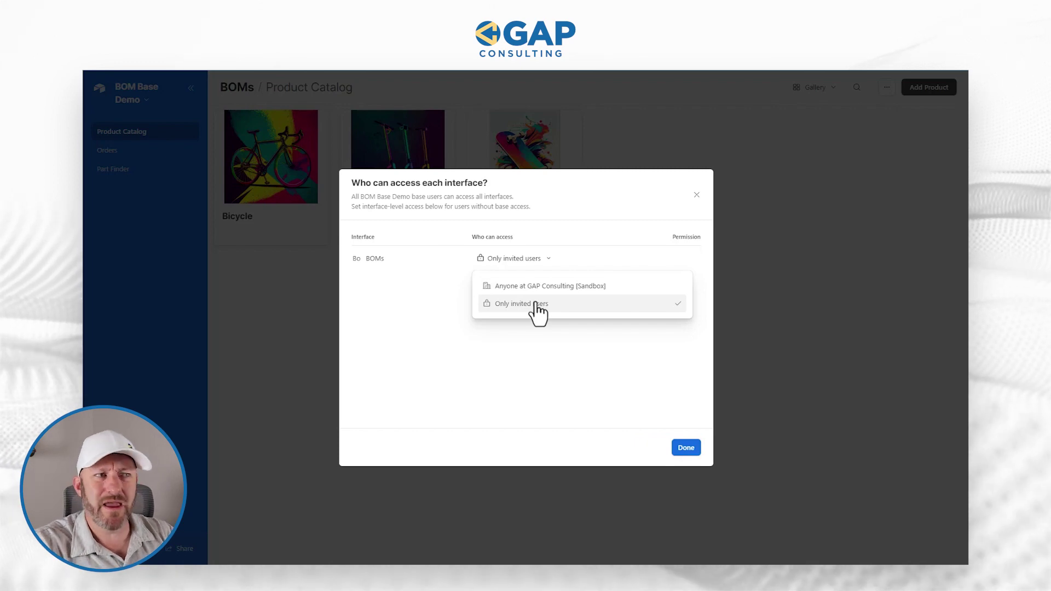
left_click(547, 340)
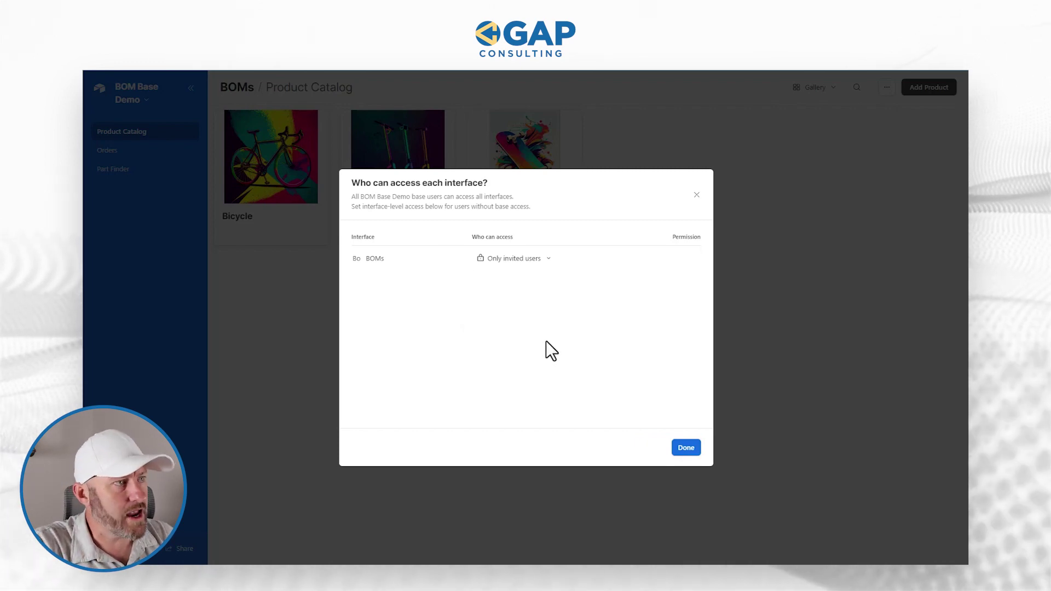
left_click(696, 195)
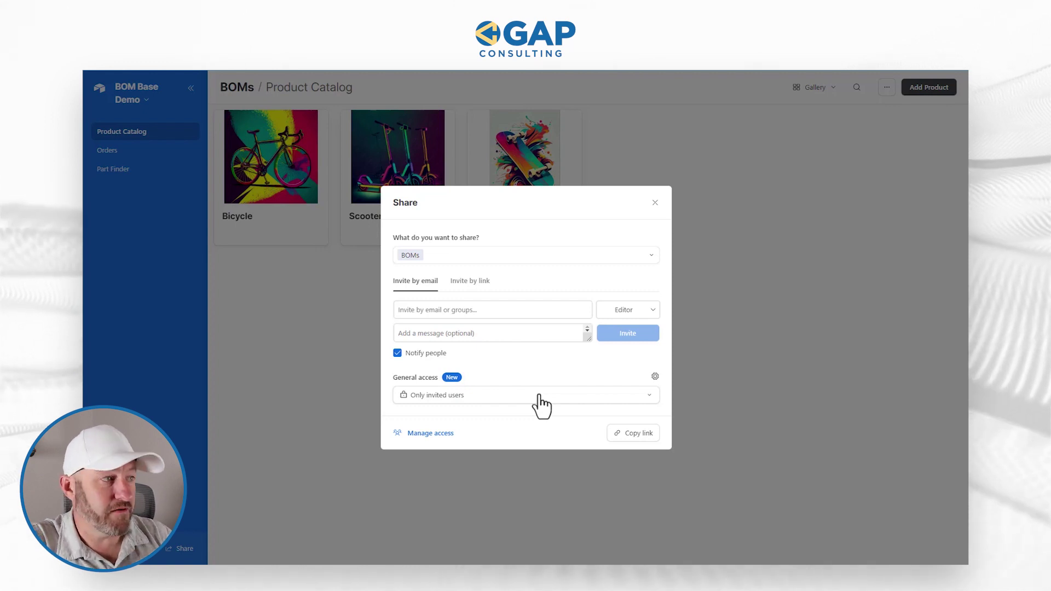
Review who has access to the BOMs interface and inspect the permission options of the read-only and editor collaborators
left_click(442, 434)
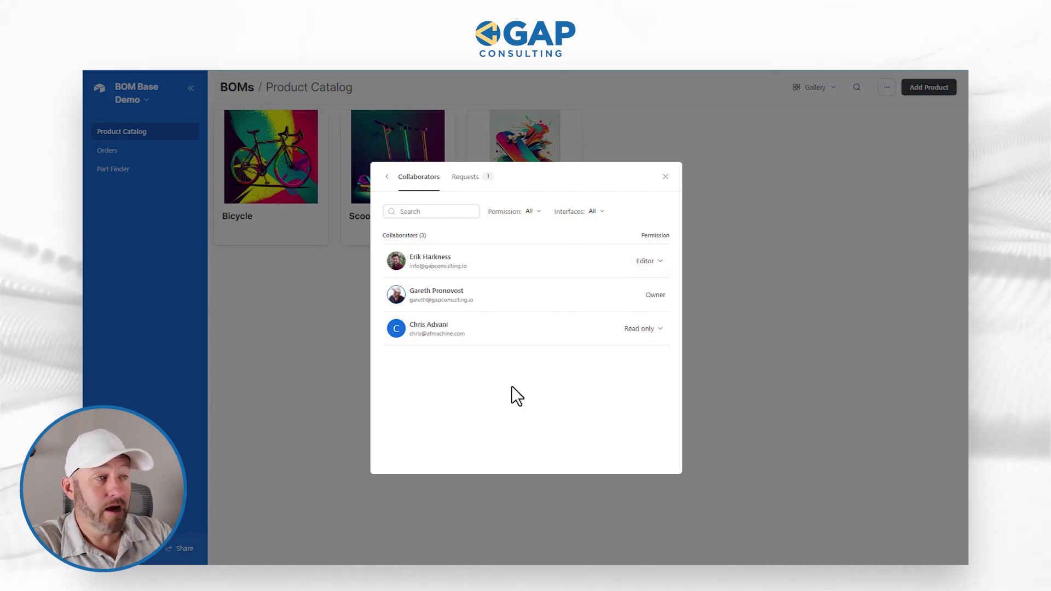
left_click(641, 329)
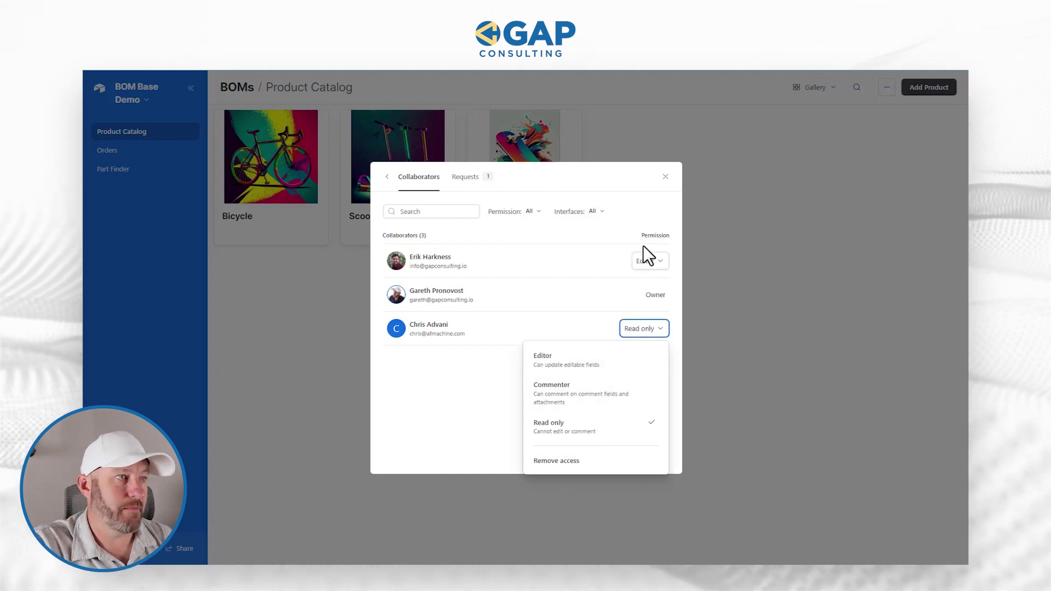
left_click(613, 190)
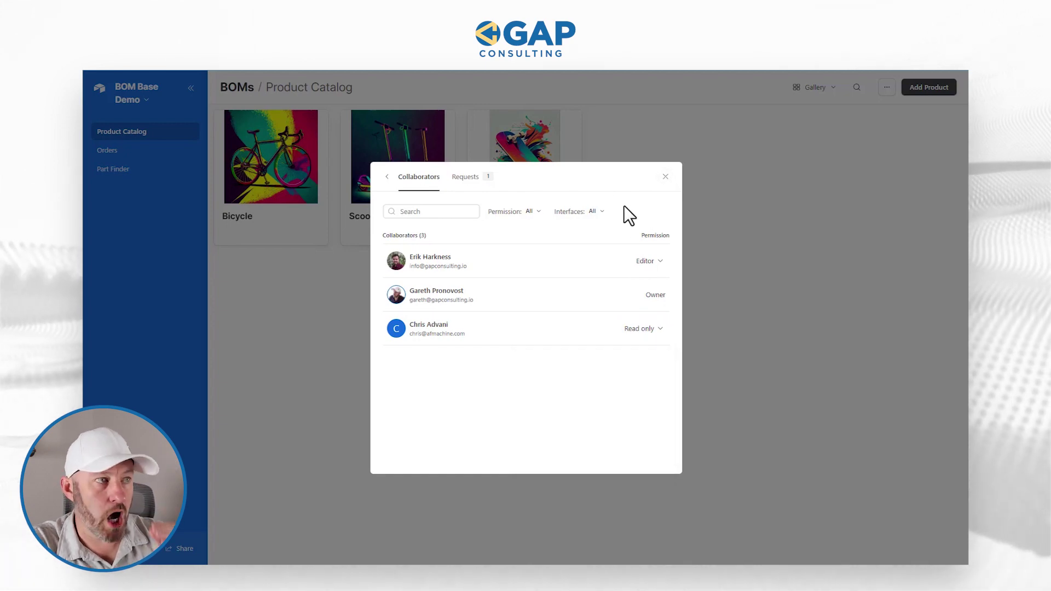
left_click(645, 261)
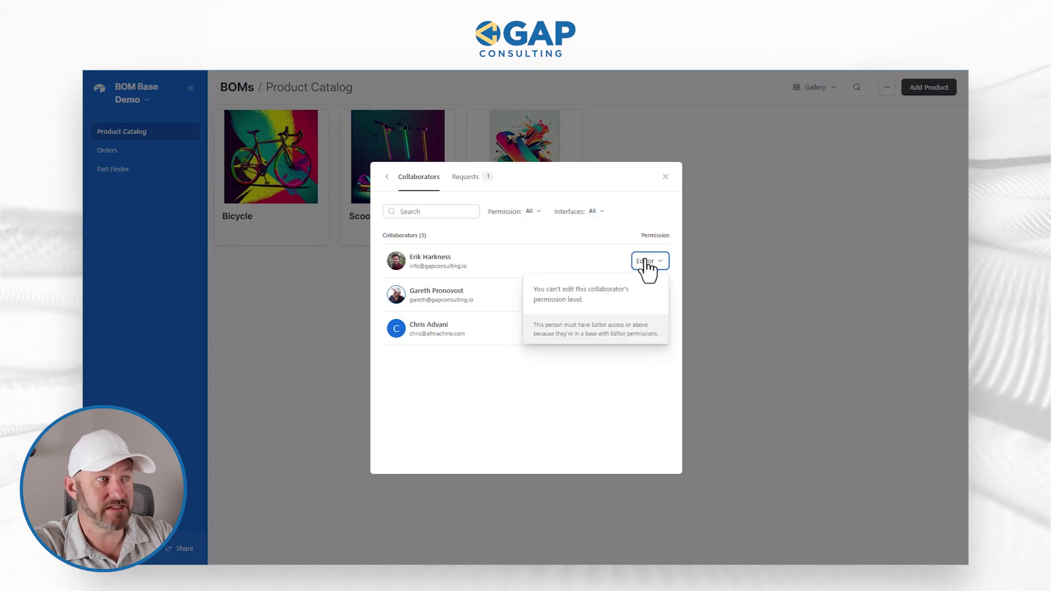